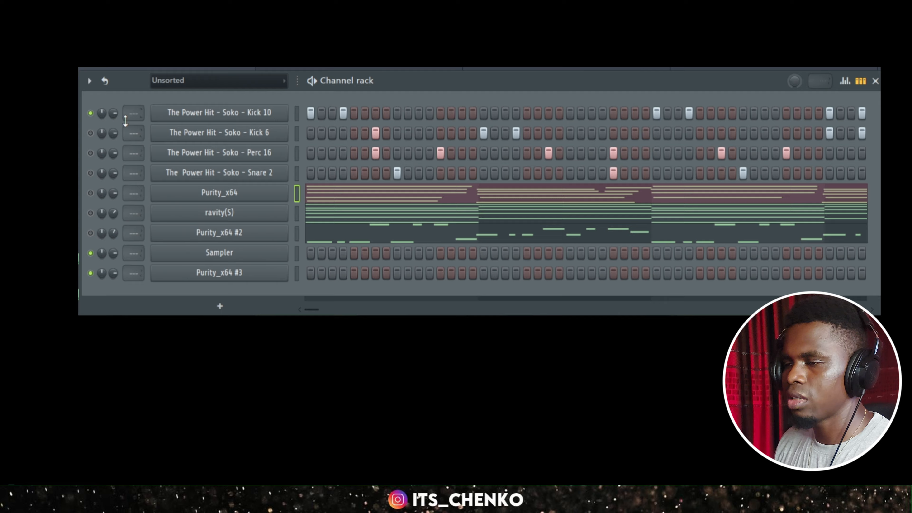
- Play the pattern and unmute the Kick 6, Perc 16, Snare 2 and Purity_x64 #2 channels one after another
{"action": "left_click", "coordinate": [90, 133]}
{"action": "key", "text": "space"}
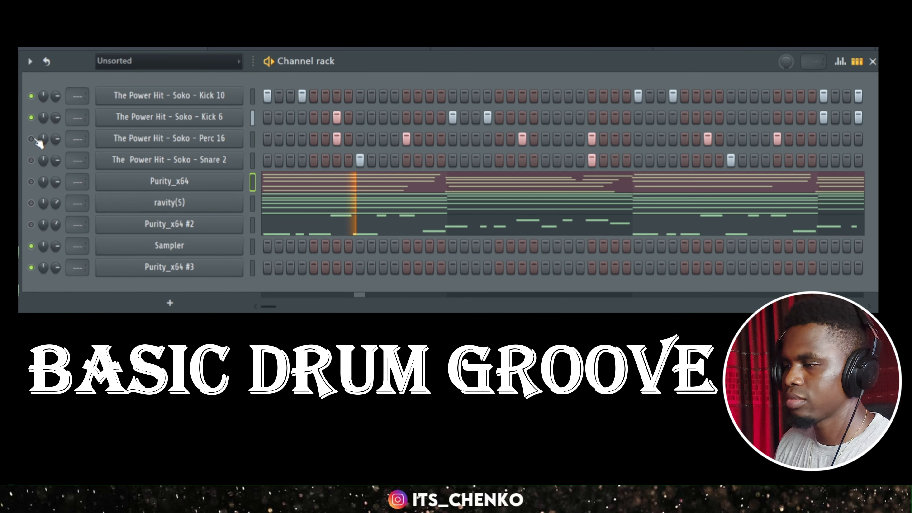
{"action": "left_click", "coordinate": [31, 139]}
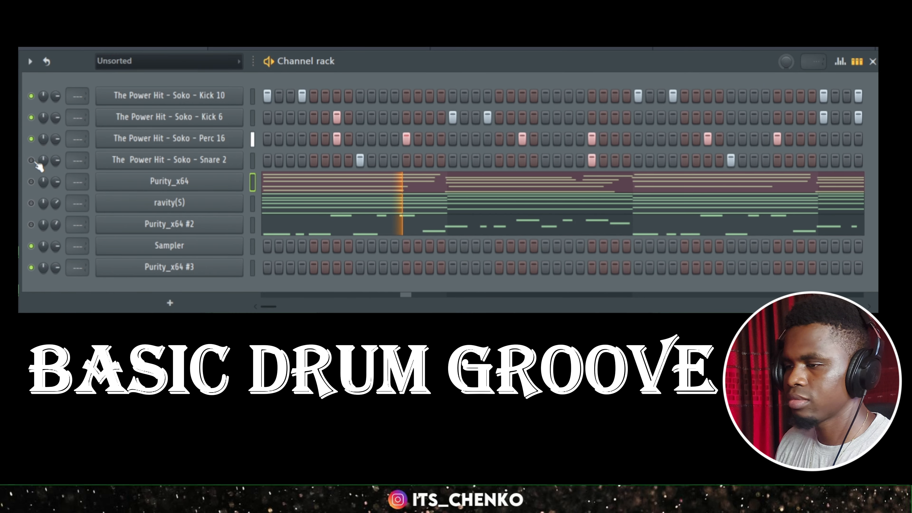
{"action": "left_click", "coordinate": [30, 160]}
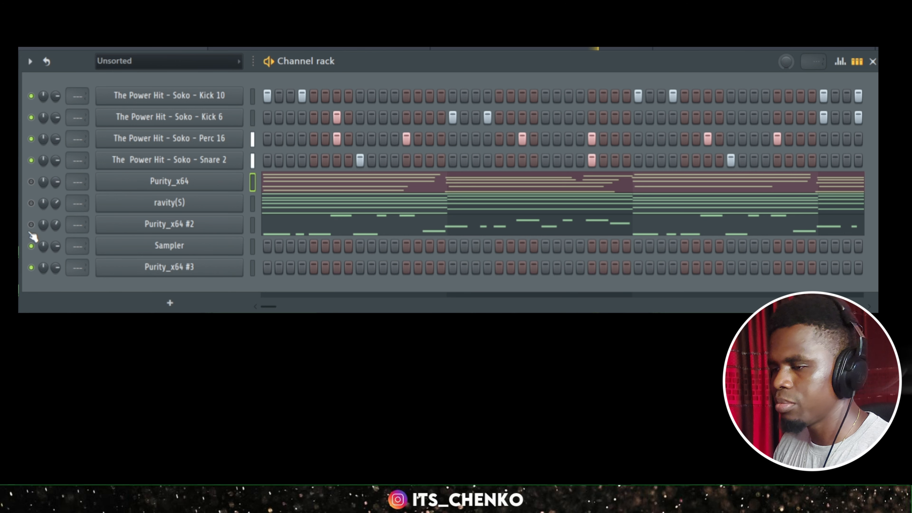
{"action": "left_click", "coordinate": [31, 224]}
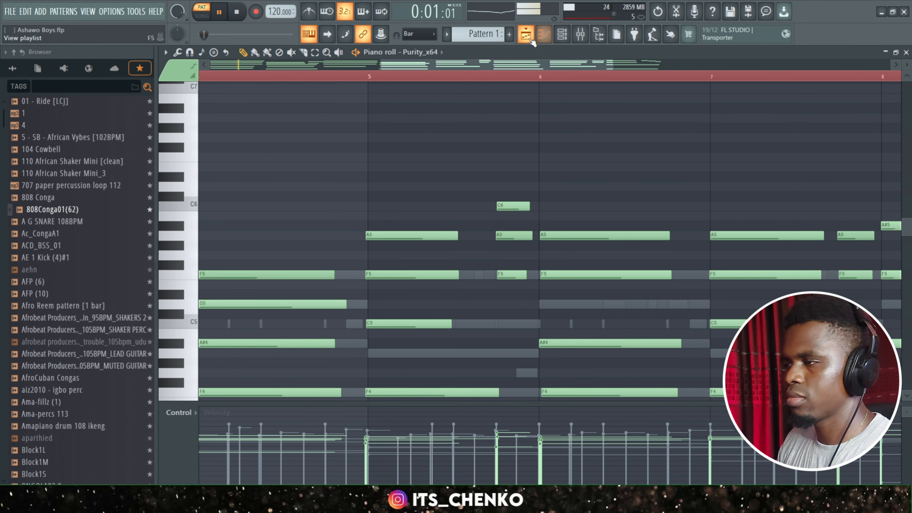
- Show the playlist and play the arrangement in song mode from bar 2 with the Track 3 shaker clips unmuted
{"action": "left_click", "coordinate": [531, 41]}
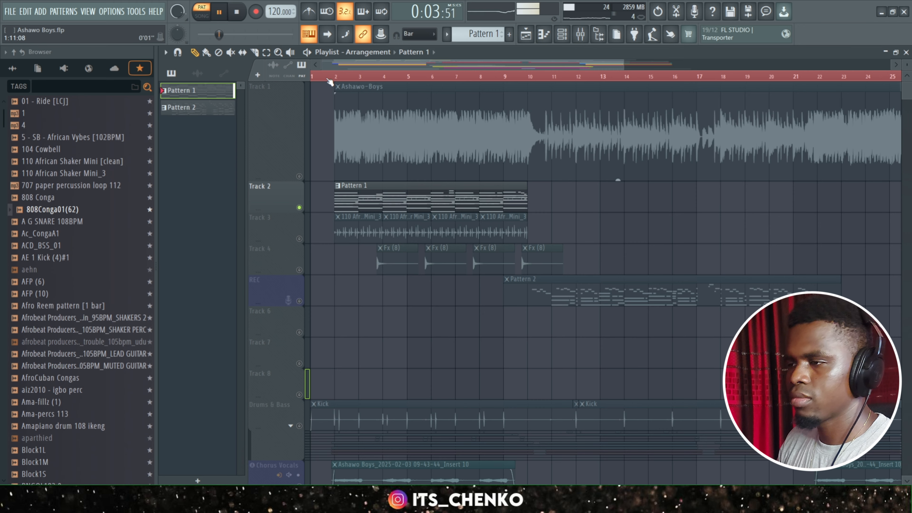
{"action": "left_click", "coordinate": [337, 76]}
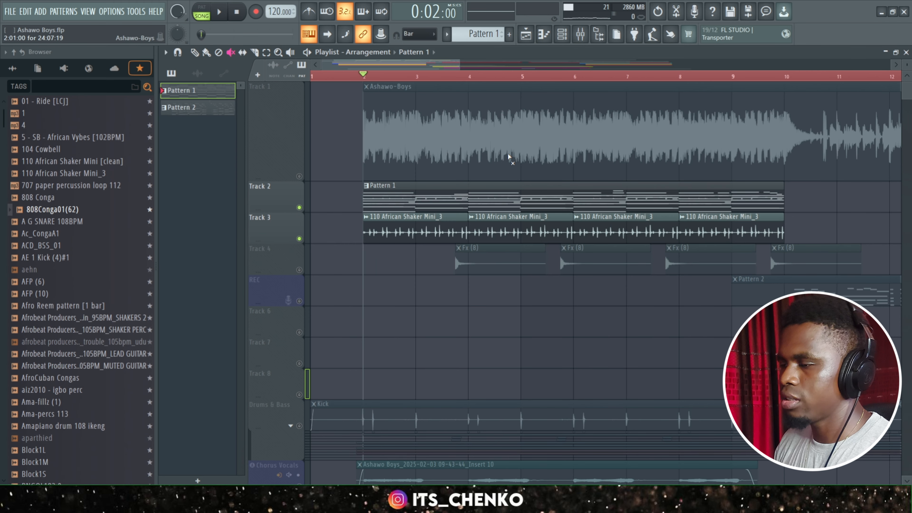
{"action": "key", "text": "space"}
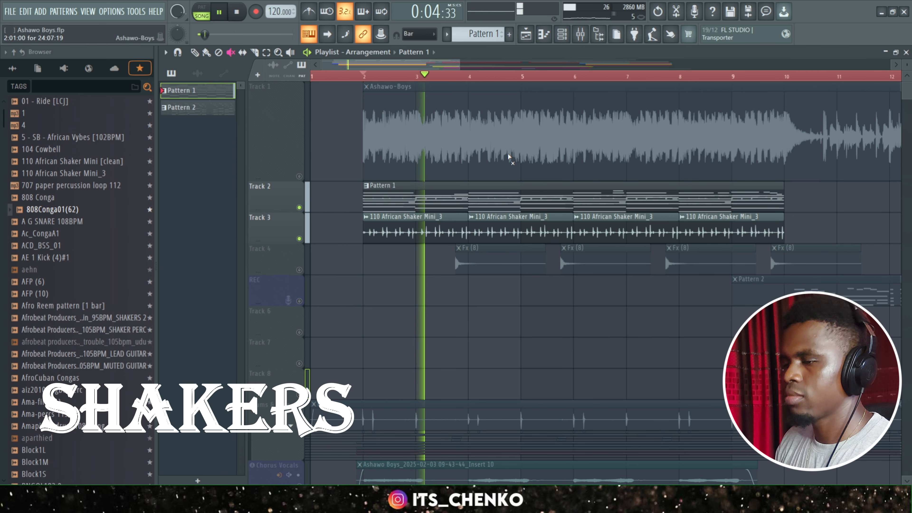
- Enable Track 4, unmute its four Fx (8) clips, and play the arrangement from bar 2 to hear them
{"action": "left_click", "coordinate": [299, 270]}
{"action": "scroll", "coordinate": [468, 284], "scroll_direction": "down", "scroll_amount": 2}
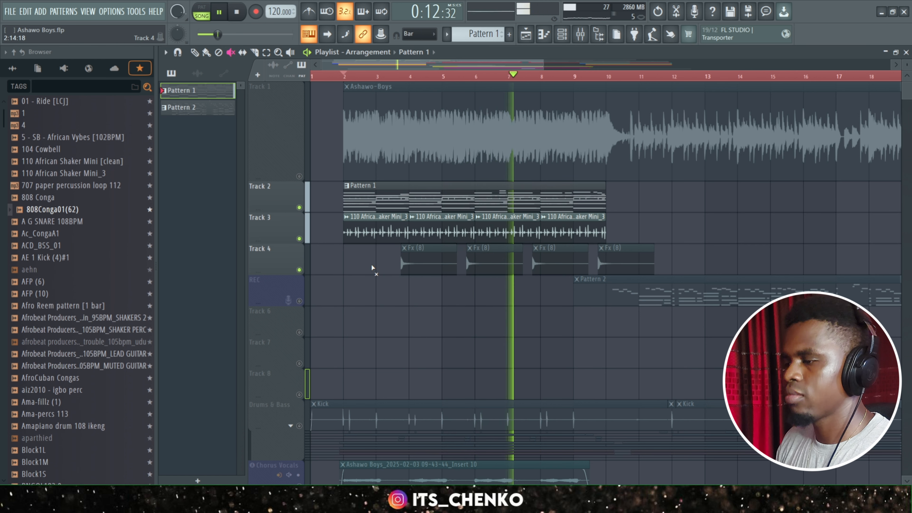
{"action": "key", "text": "space"}
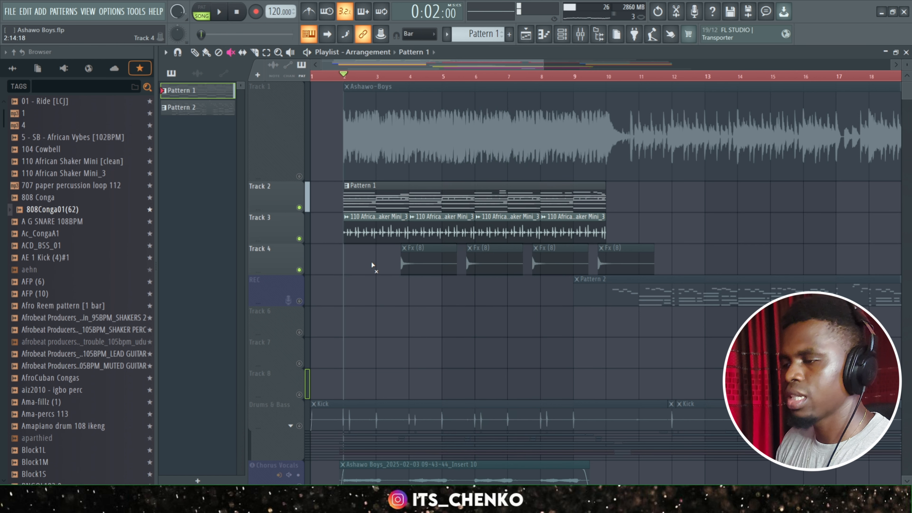
{"action": "left_click_drag", "start_coordinate": [373, 266], "coordinate": [672, 269]}
{"action": "key", "text": "space"}
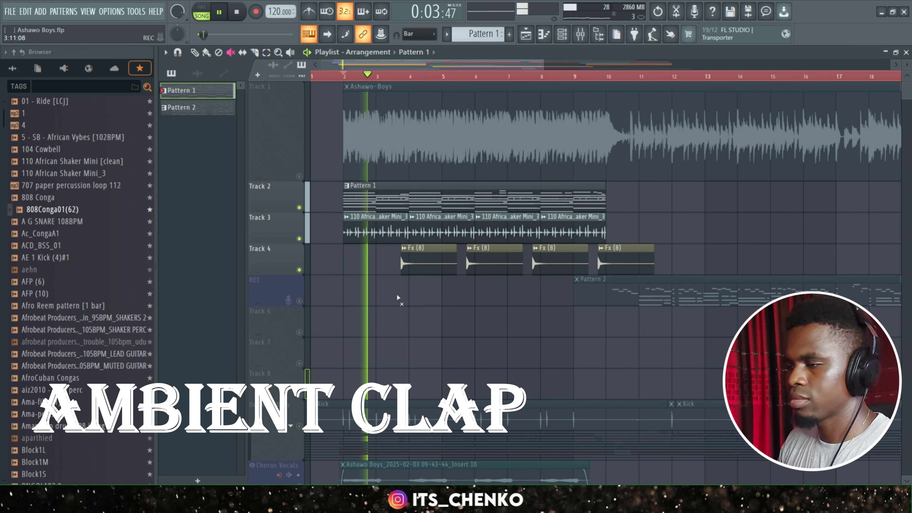
{"action": "scroll", "coordinate": [390, 295], "scroll_direction": "up", "scroll_amount": 3}
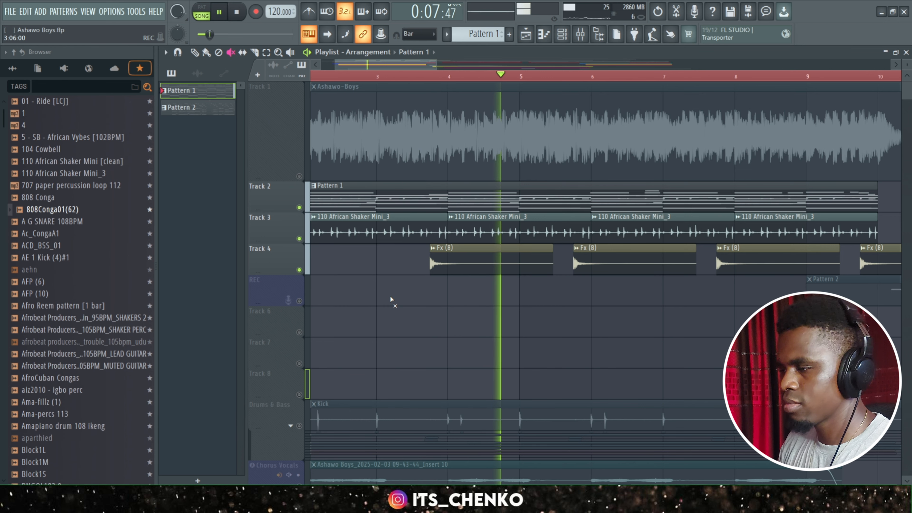
{"action": "scroll", "coordinate": [415, 295], "scroll_direction": "down", "scroll_amount": 2}
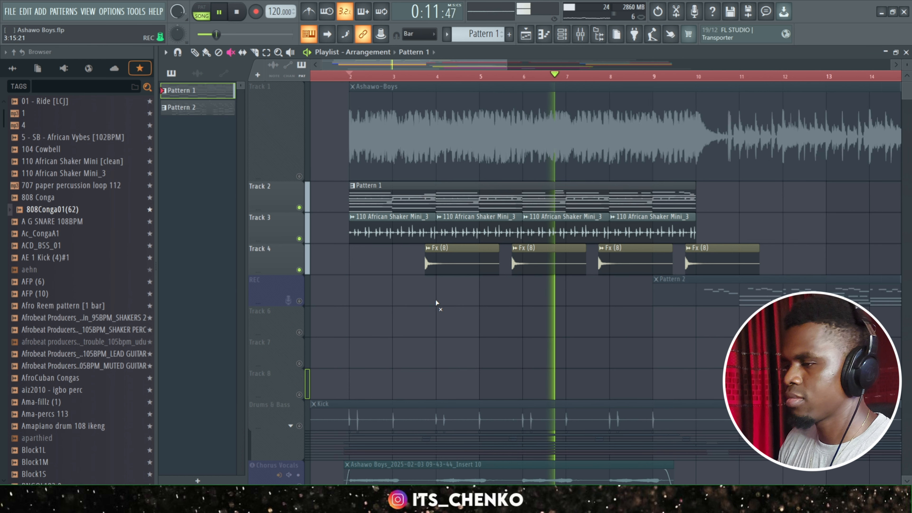
{"action": "scroll", "coordinate": [434, 299], "scroll_direction": "down", "scroll_amount": 2}
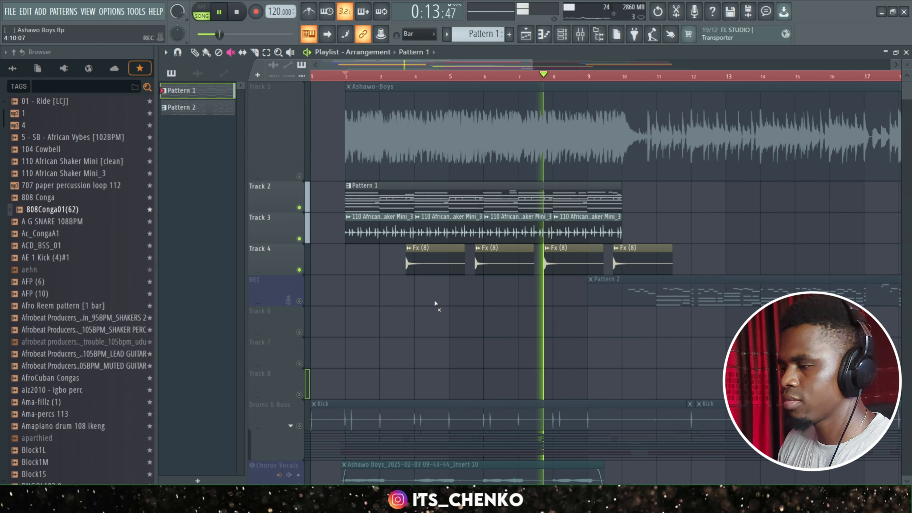
{"action": "key", "text": "space"}
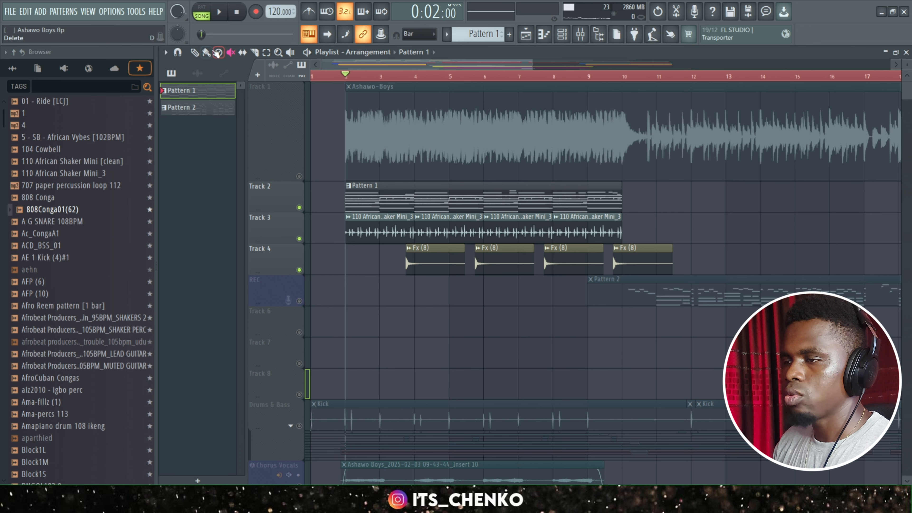
- Restore the Draw tool, unmute the Purity_x64 and ravity(S) channels, and play the arrangement to hear the chords
{"action": "left_click", "coordinate": [194, 52]}
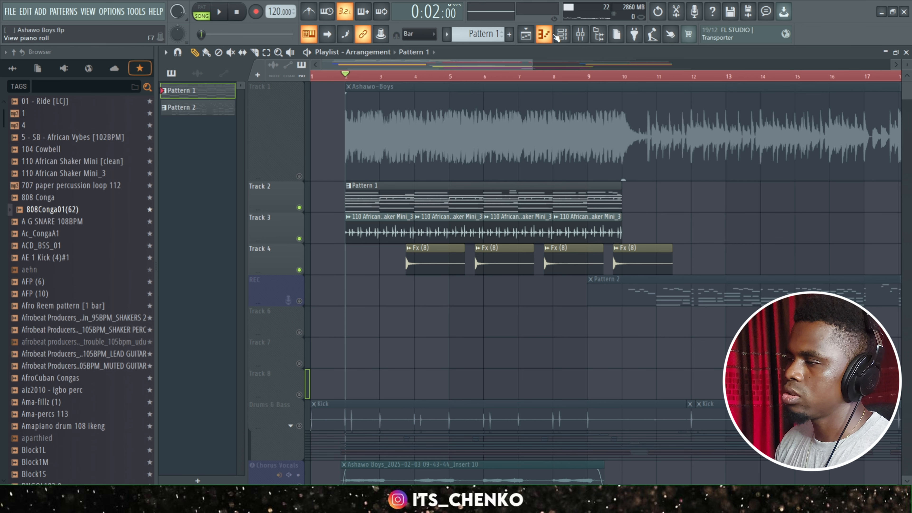
{"action": "left_click", "coordinate": [562, 34]}
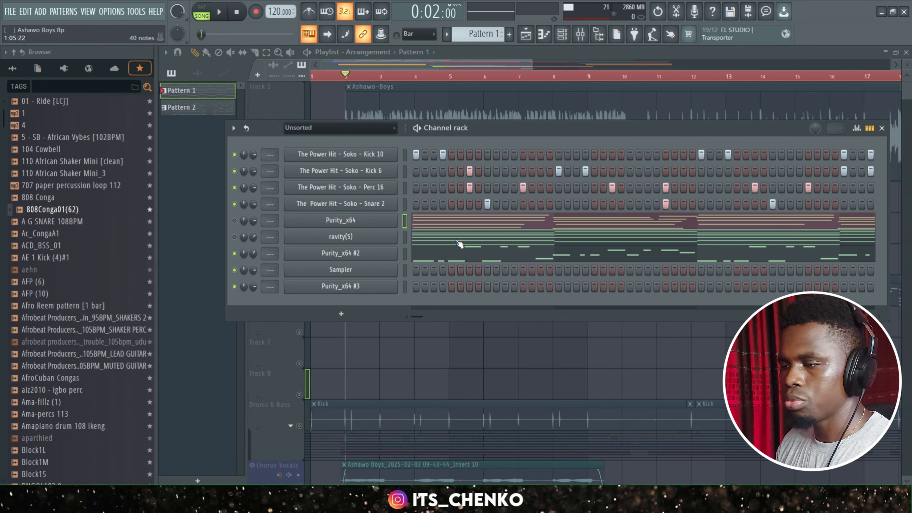
{"action": "left_click", "coordinate": [234, 220]}
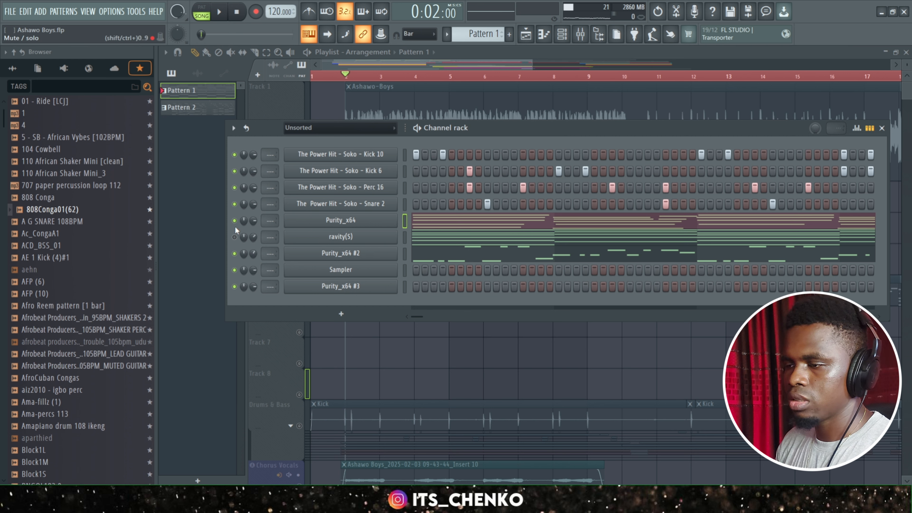
{"action": "key", "text": "space"}
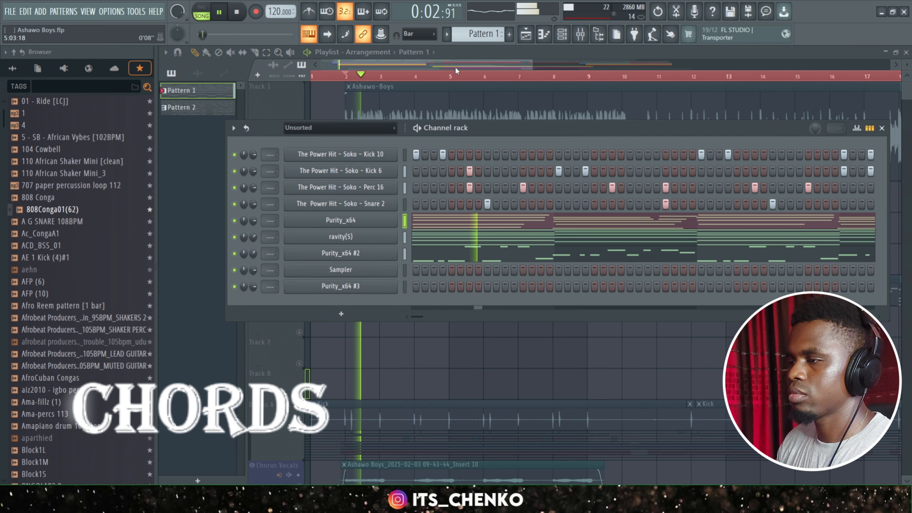
{"action": "key", "text": "F6"}
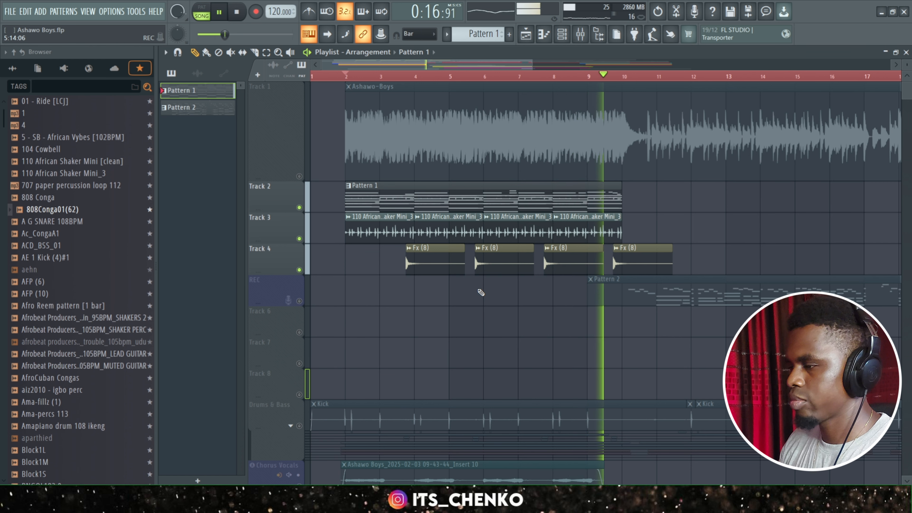
{"action": "key", "text": "space"}
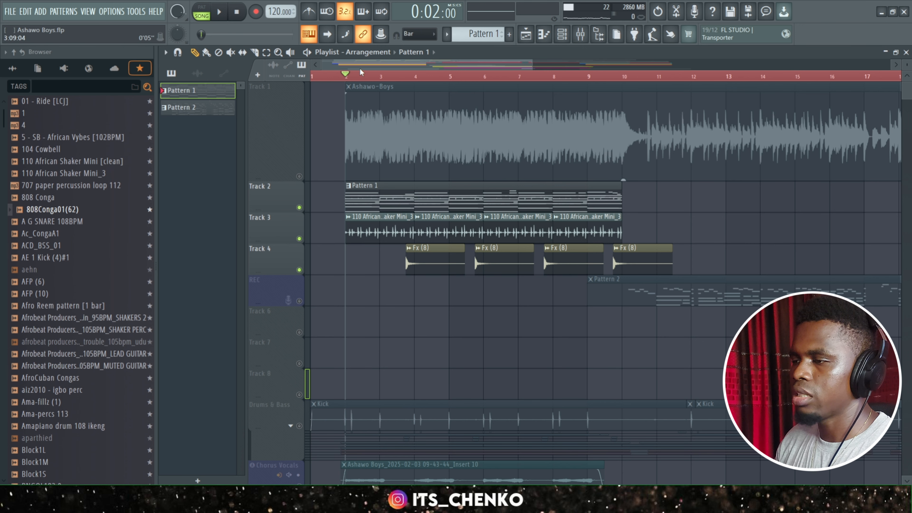
- Unmute the Drums & Bass track in the playlist and expand its grouped tracks
{"action": "scroll", "coordinate": [348, 299], "scroll_direction": "up", "scroll_amount": 1, "text": "ctrl"}
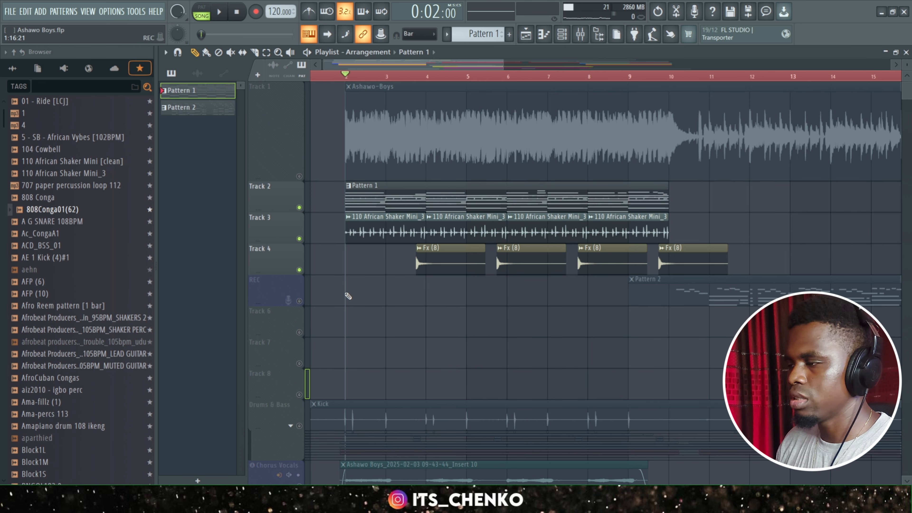
{"action": "scroll", "coordinate": [348, 296], "scroll_direction": "down", "scroll_amount": 3}
{"action": "scroll", "coordinate": [359, 240], "scroll_direction": "down", "scroll_amount": 2, "text": "ctrl"}
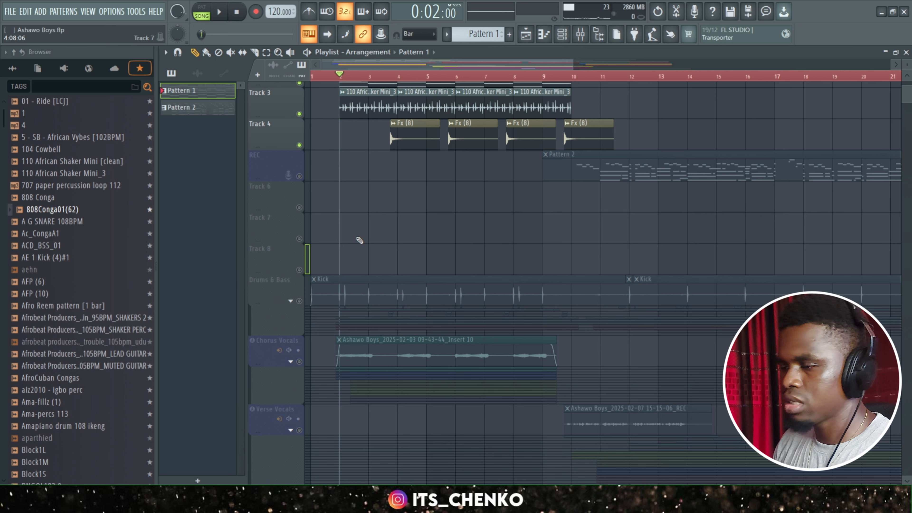
{"action": "left_click", "coordinate": [299, 301]}
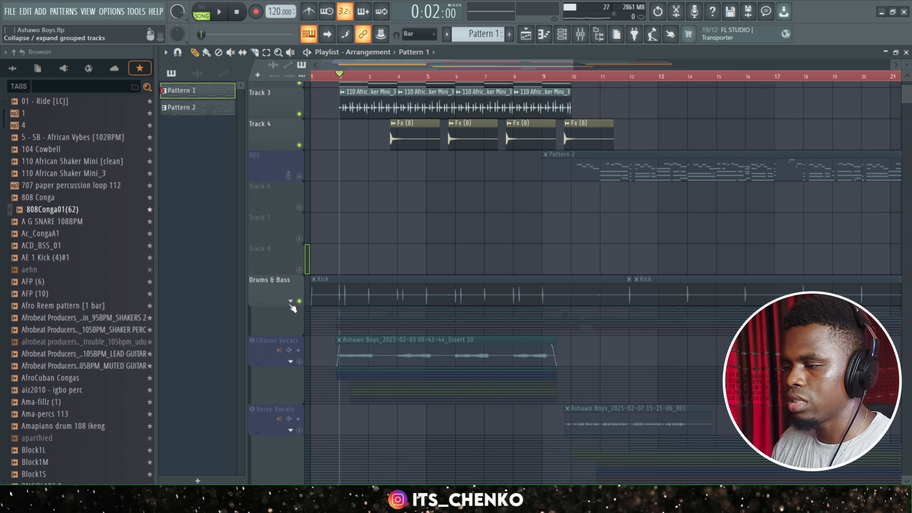
{"action": "scroll", "coordinate": [438, 252], "scroll_direction": "down", "scroll_amount": 2}
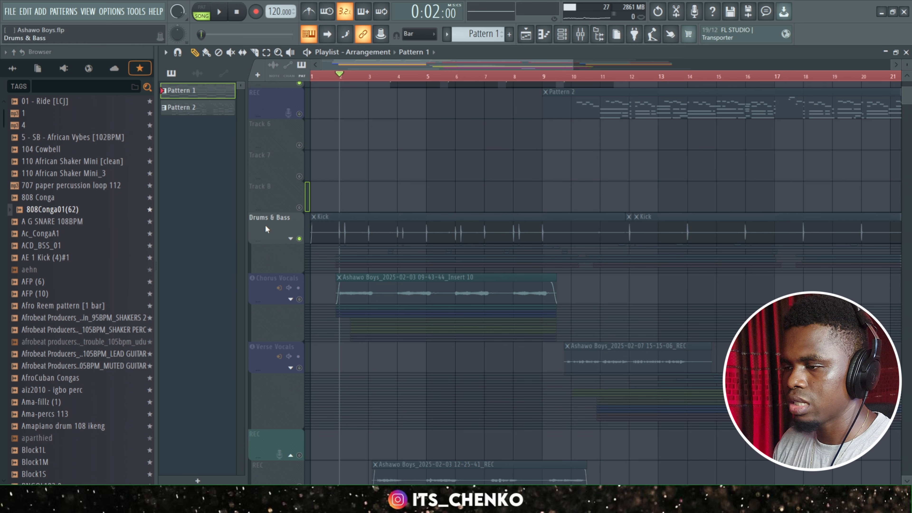
{"action": "left_click", "coordinate": [293, 242]}
- Examine the kick, percussion and bass clips in the expanded Drums & Bass group across the arrangement
{"action": "scroll", "coordinate": [366, 265], "scroll_direction": "down", "scroll_amount": 5}
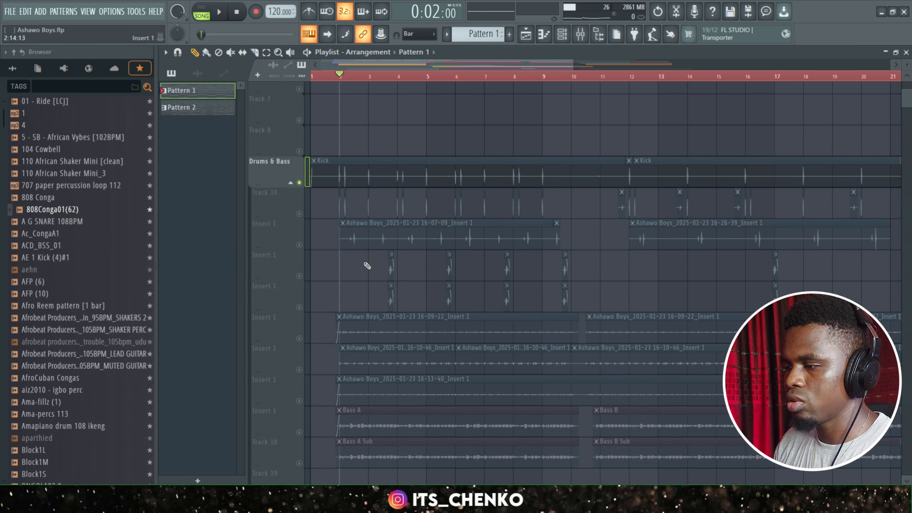
{"action": "scroll", "coordinate": [405, 258], "scroll_direction": "down", "scroll_amount": 2}
{"action": "scroll", "coordinate": [395, 287], "scroll_direction": "up", "scroll_amount": 2}
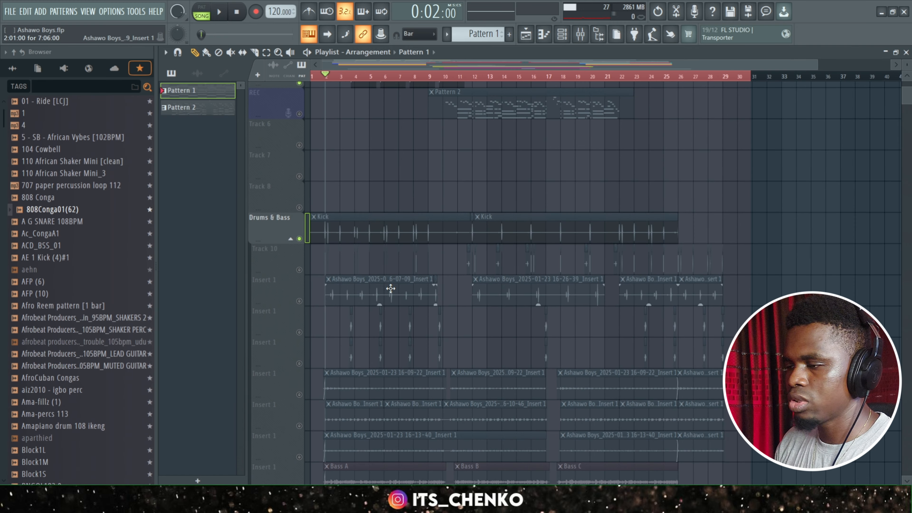
{"action": "scroll", "coordinate": [317, 279], "scroll_direction": "up", "scroll_amount": 3}
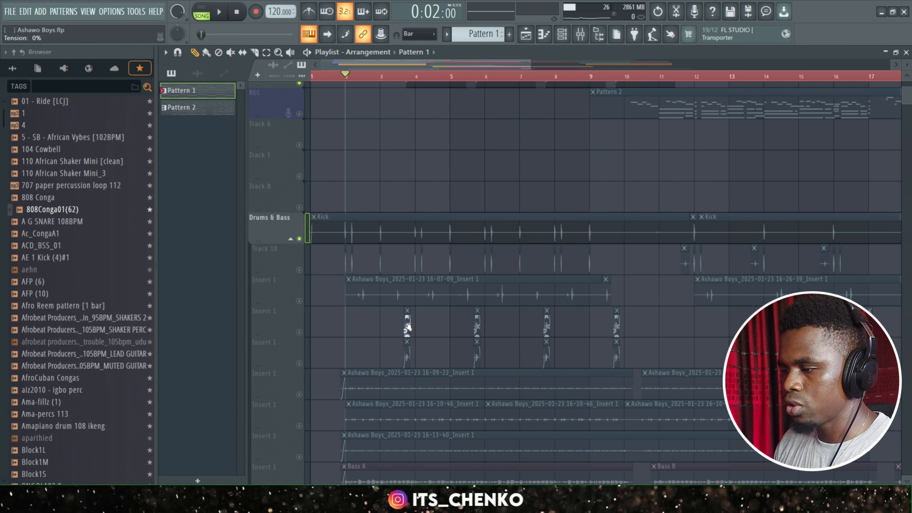
{"action": "scroll", "coordinate": [413, 341], "scroll_direction": "down", "scroll_amount": 2}
{"action": "scroll", "coordinate": [389, 356], "scroll_direction": "down", "scroll_amount": 1}
{"action": "scroll", "coordinate": [406, 326], "scroll_direction": "down", "scroll_amount": 2}
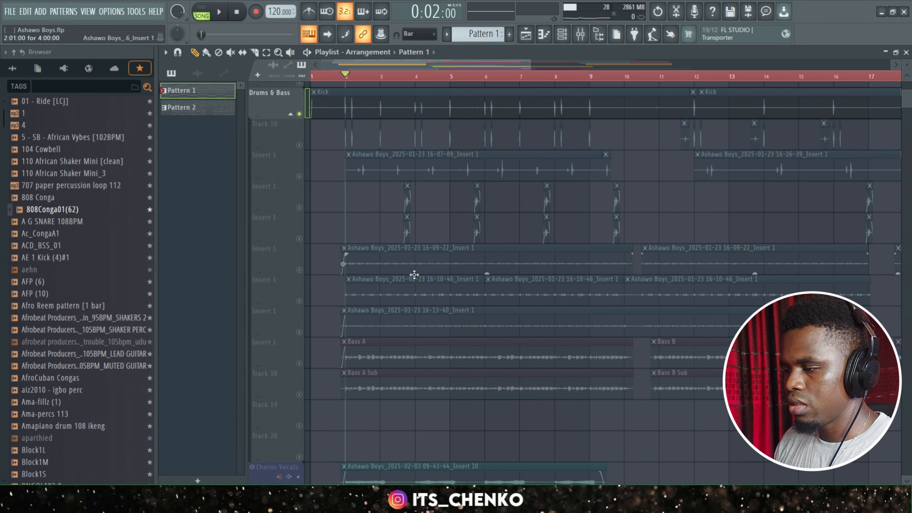
{"action": "scroll", "coordinate": [444, 381], "scroll_direction": "down", "scroll_amount": 3}
{"action": "scroll", "coordinate": [309, 237], "scroll_direction": "up", "scroll_amount": 3}
{"action": "scroll", "coordinate": [309, 235], "scroll_direction": "up", "scroll_amount": 4}
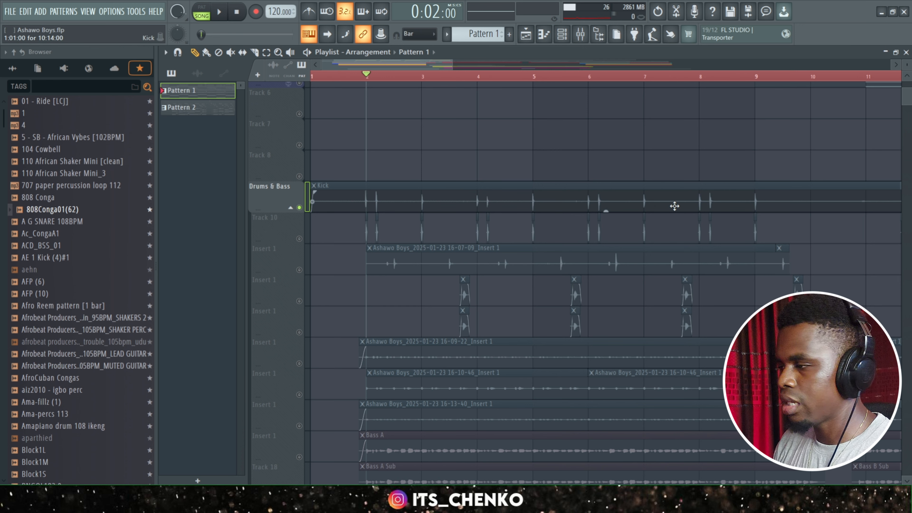
{"action": "scroll", "coordinate": [583, 238], "scroll_direction": "down", "scroll_amount": 3}
{"action": "scroll", "coordinate": [632, 252], "scroll_direction": "up", "scroll_amount": 6}
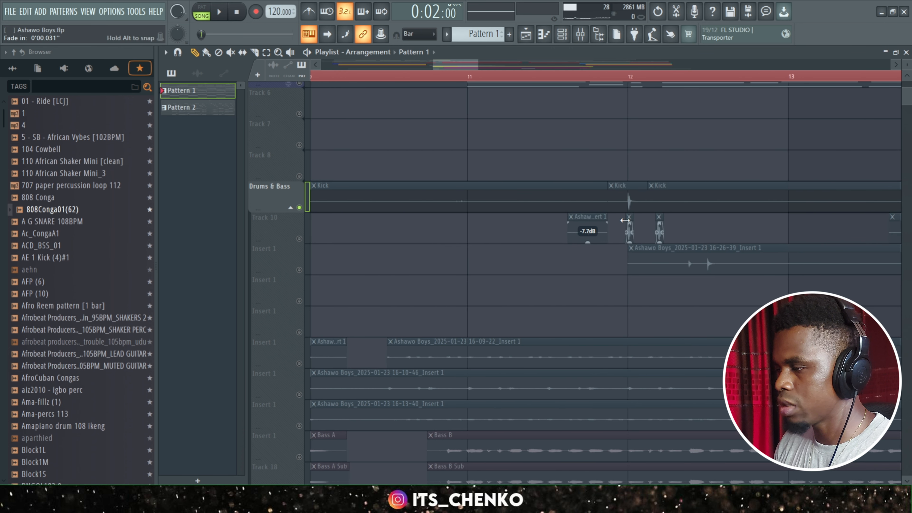
{"action": "scroll", "coordinate": [623, 229], "scroll_direction": "down", "scroll_amount": 5}
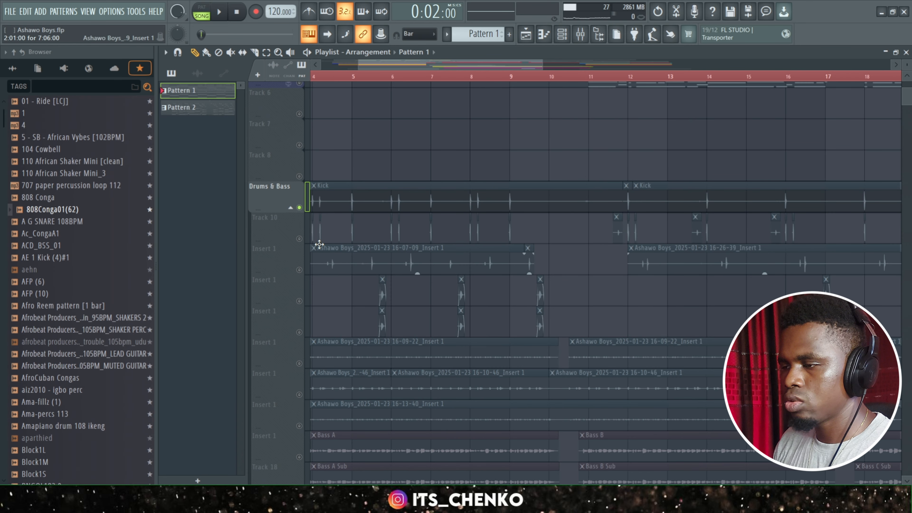
- Unmute Track 10 in the Drums & Bass group and inspect its clips against the Kick clips up to bar 14
{"action": "left_click", "coordinate": [304, 238]}
{"action": "scroll", "coordinate": [320, 232], "scroll_direction": "left", "scroll_amount": 3}
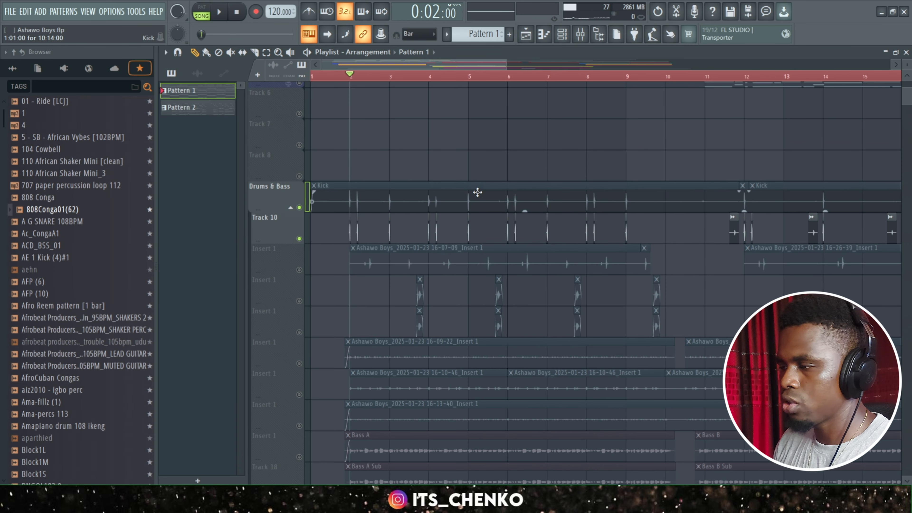
{"action": "scroll", "coordinate": [347, 261], "scroll_direction": "up", "scroll_amount": 3}
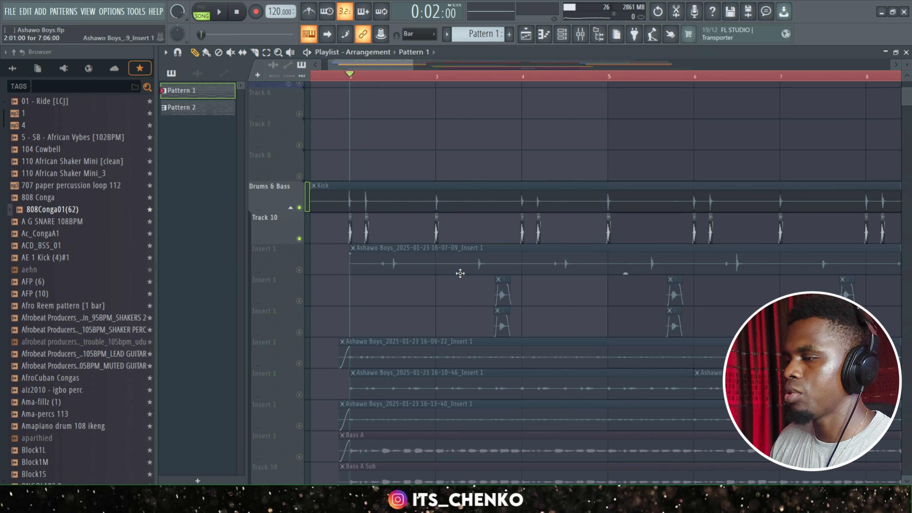
{"action": "scroll", "coordinate": [458, 274], "scroll_direction": "down", "scroll_amount": 3}
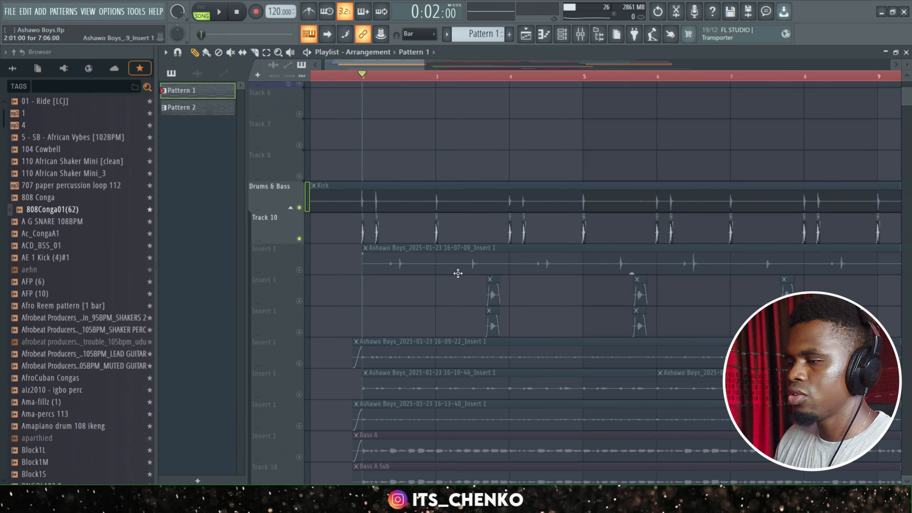
{"action": "scroll", "coordinate": [458, 273], "scroll_direction": "right", "scroll_amount": 5}
{"action": "scroll", "coordinate": [580, 244], "scroll_direction": "up", "scroll_amount": 3}
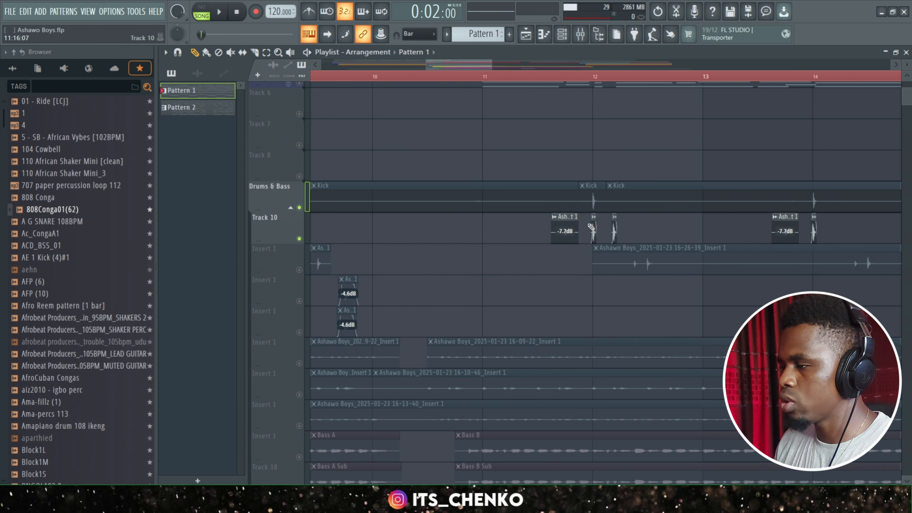
- Check the Kick and Track 10 clips over the opening bars, and mute Track 2, Track 3 and Track 4
{"action": "scroll", "coordinate": [592, 198], "scroll_direction": "down", "scroll_amount": 4}
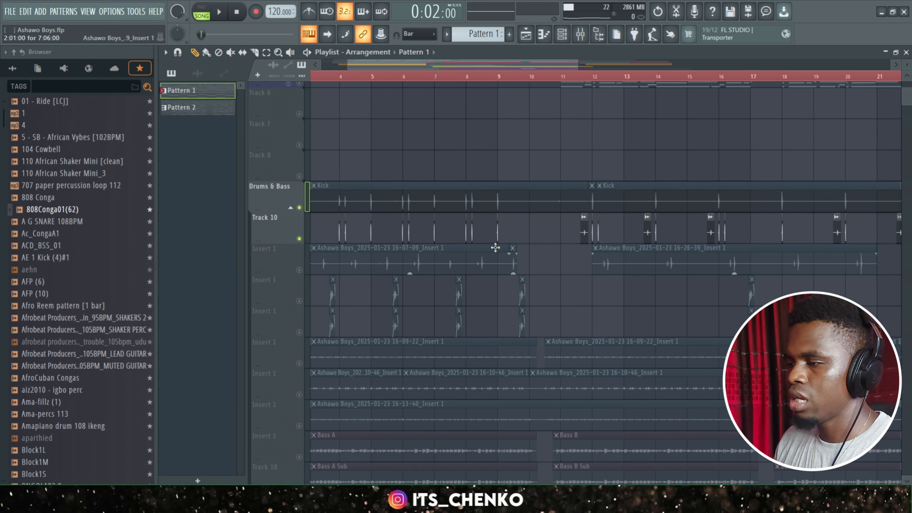
{"action": "scroll", "coordinate": [353, 246], "scroll_direction": "up", "scroll_amount": 4}
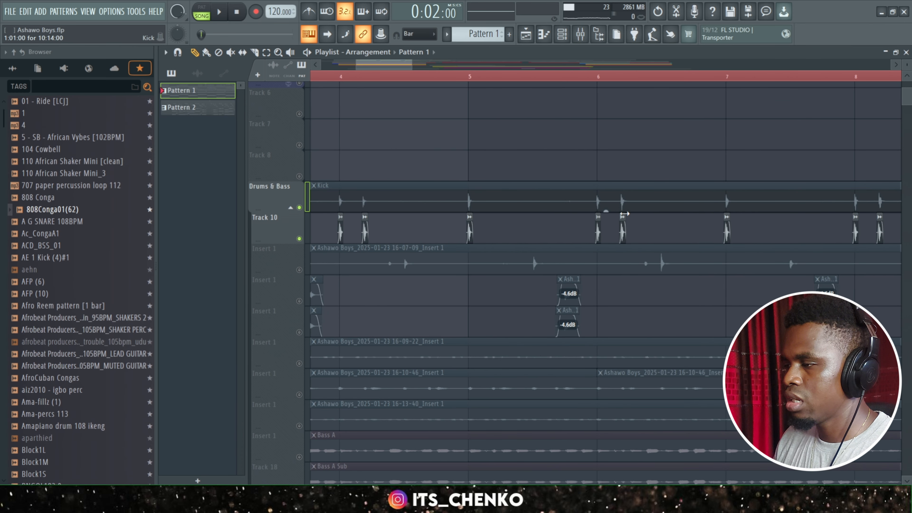
{"action": "scroll", "coordinate": [658, 240], "scroll_direction": "down", "scroll_amount": 3}
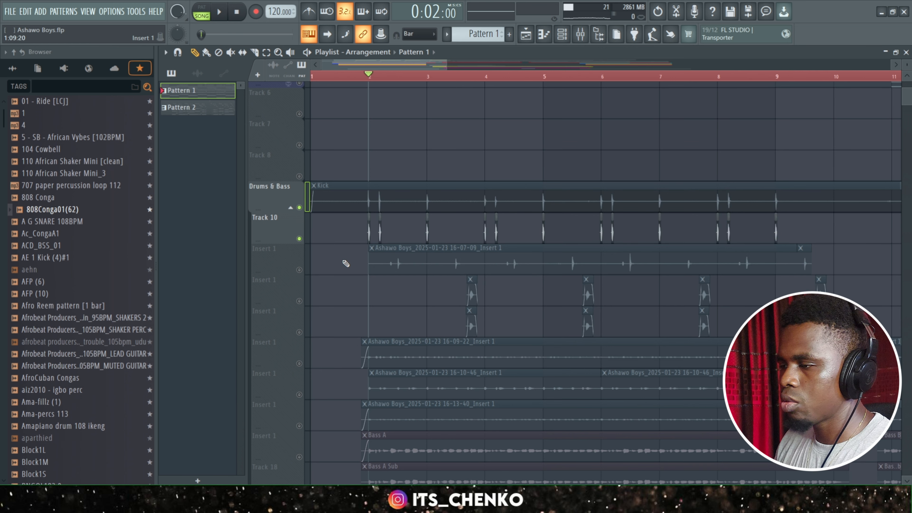
{"action": "scroll", "coordinate": [345, 263], "scroll_direction": "up", "scroll_amount": 5}
{"action": "scroll", "coordinate": [345, 263], "scroll_direction": "down", "scroll_amount": 2}
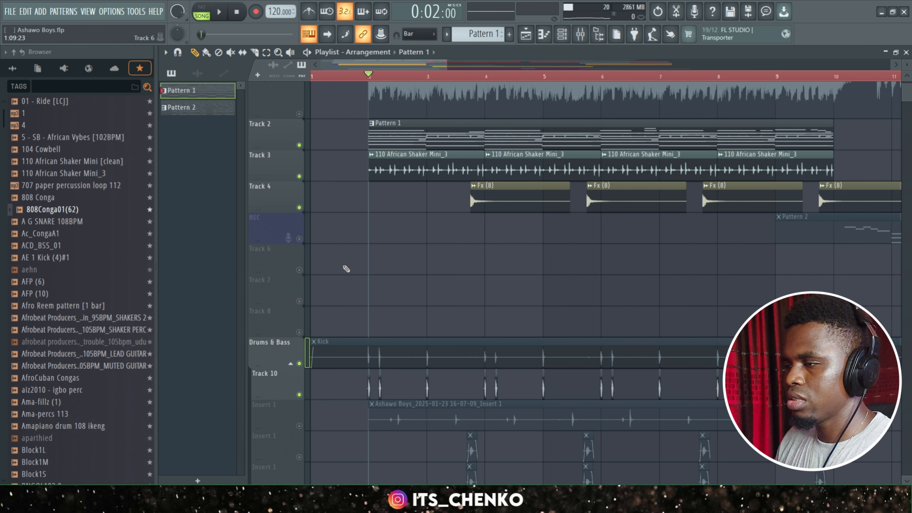
{"action": "scroll", "coordinate": [372, 265], "scroll_direction": "up", "scroll_amount": 2}
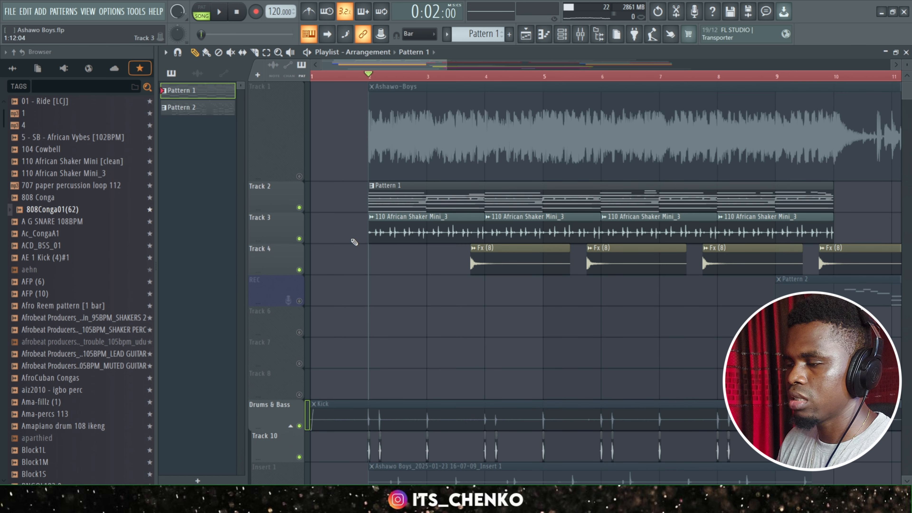
{"action": "left_click", "coordinate": [300, 209]}
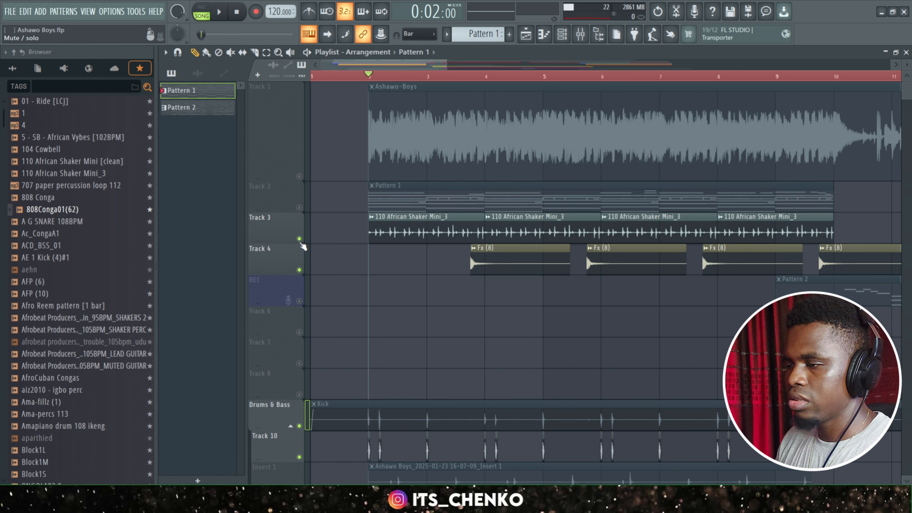
{"action": "left_click", "coordinate": [299, 239]}
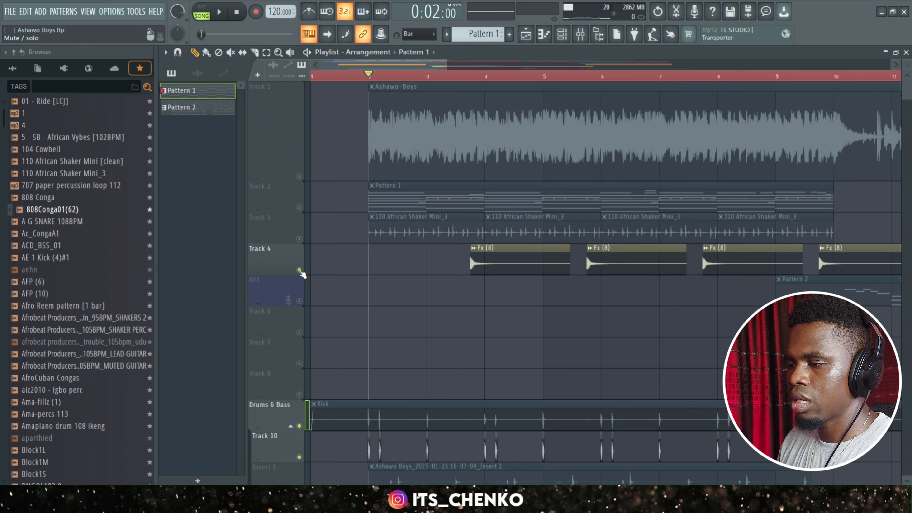
{"action": "left_click", "coordinate": [299, 270]}
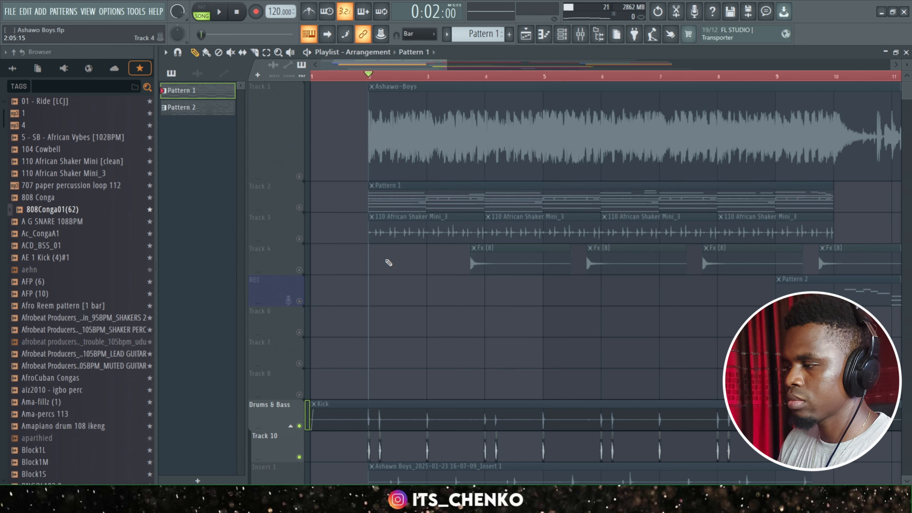
- Set the empty Track 6 to audio track mode, routed to mixer Insert 75
{"action": "scroll", "coordinate": [388, 262], "scroll_direction": "down", "scroll_amount": 4}
{"action": "scroll", "coordinate": [334, 339], "scroll_direction": "down", "scroll_amount": 3}
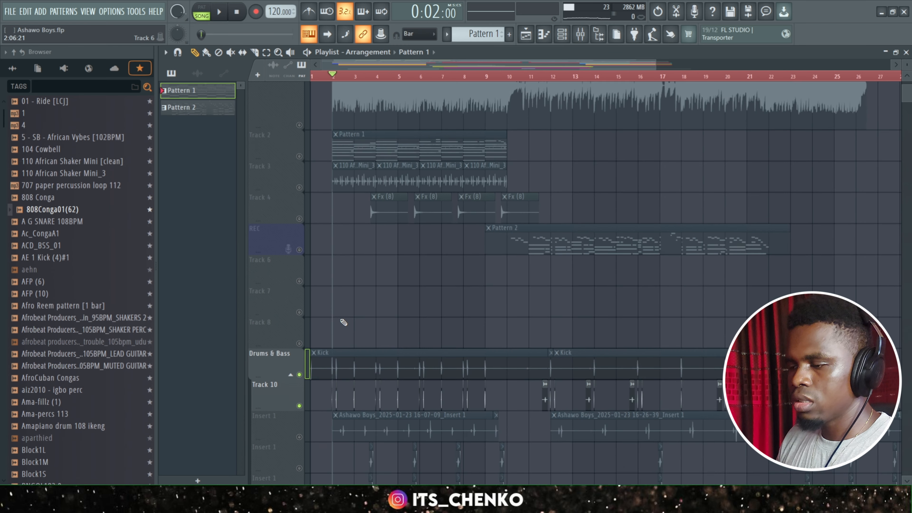
{"action": "scroll", "coordinate": [315, 356], "scroll_direction": "up", "scroll_amount": 5}
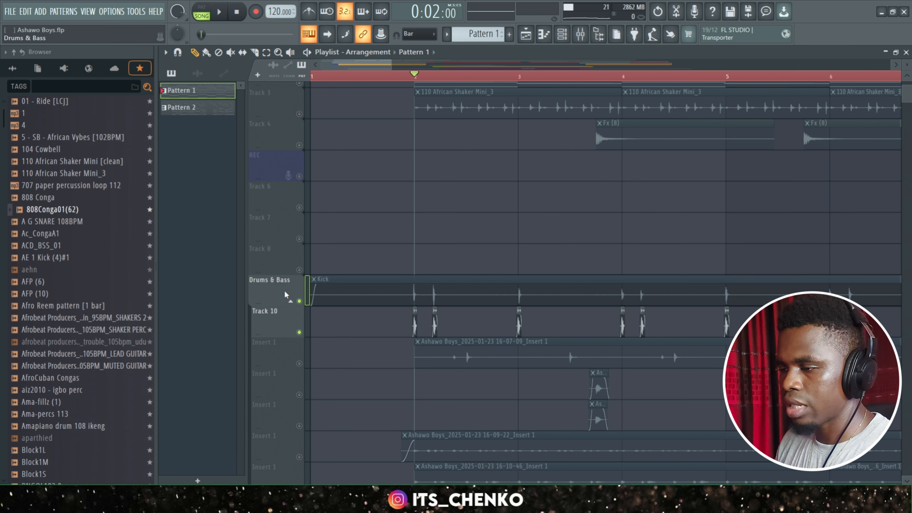
{"action": "left_click", "coordinate": [275, 197]}
{"action": "right_click", "coordinate": [276, 197]}
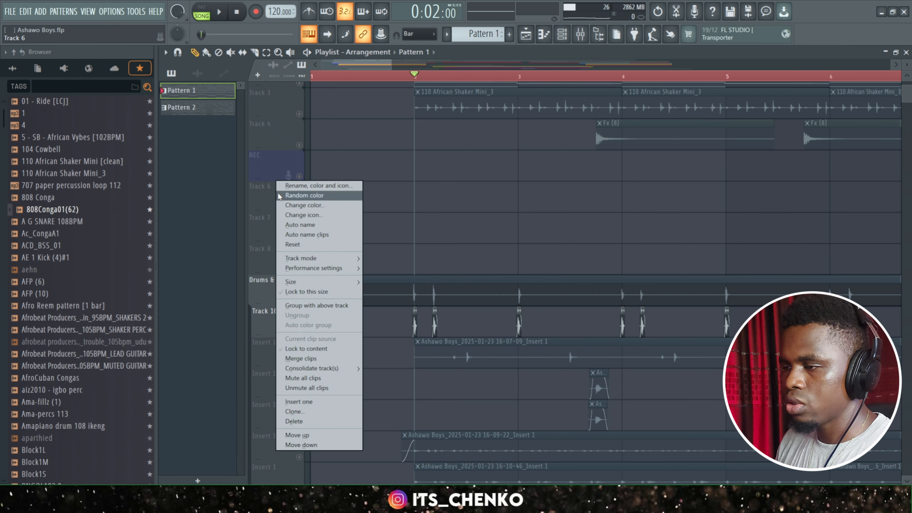
{"action": "mouse_move", "coordinate": [332, 257]}
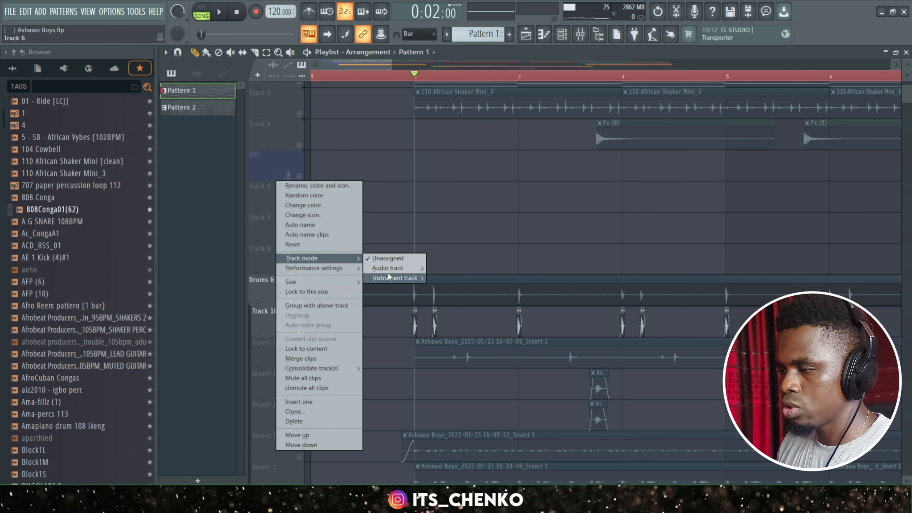
{"action": "mouse_move", "coordinate": [392, 268]}
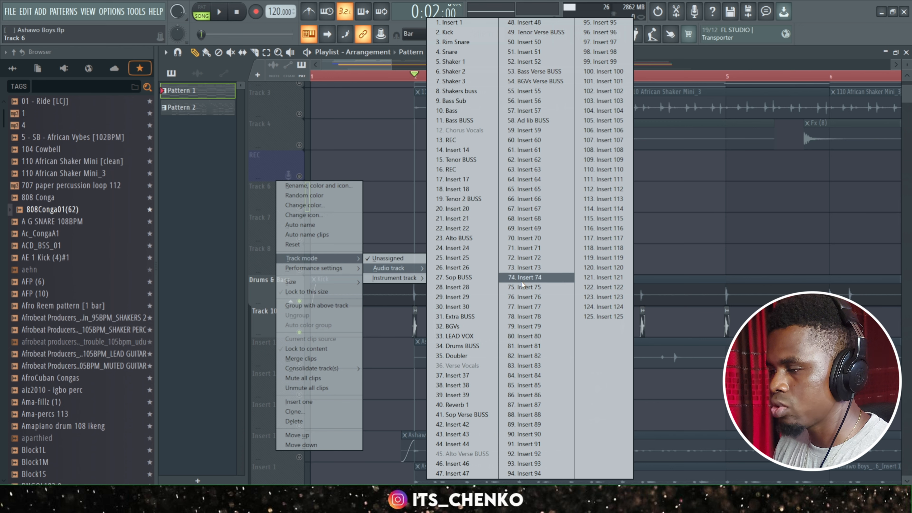
{"action": "left_click", "coordinate": [524, 289]}
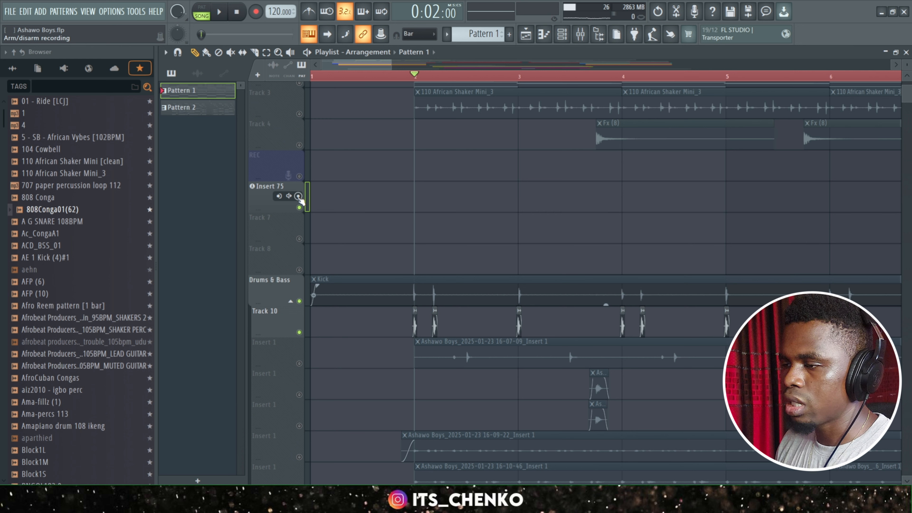
- Assign mono Input 1 as the Insert 75 track's recording source and switch it to external input only
{"action": "left_click", "coordinate": [279, 197]}
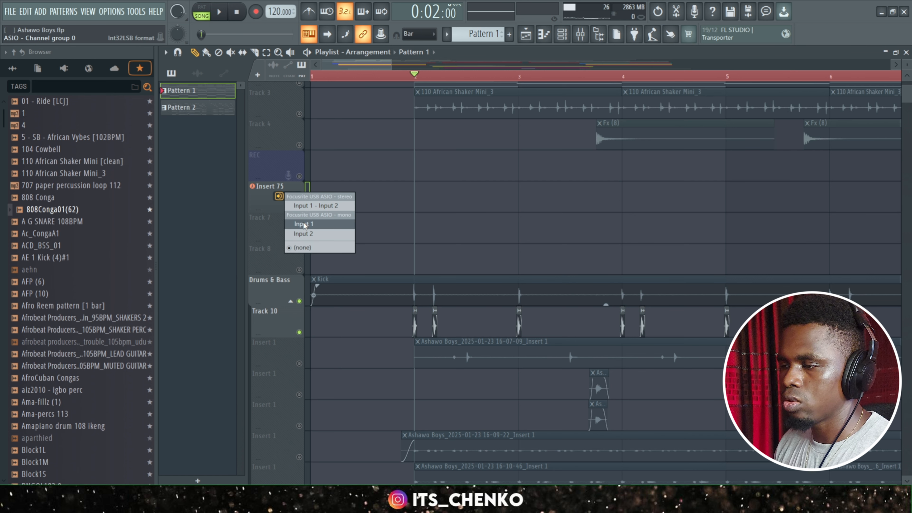
{"action": "left_click", "coordinate": [320, 224]}
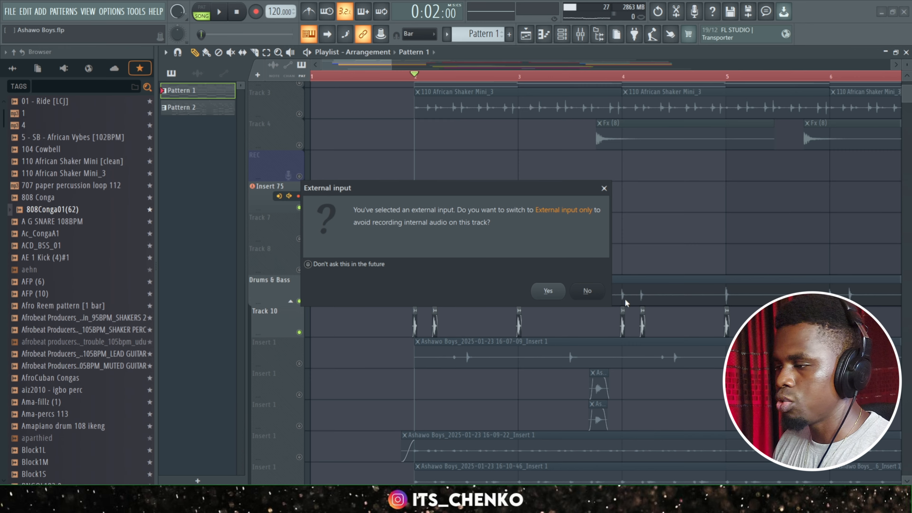
{"action": "left_click", "coordinate": [547, 290]}
- Look over the bass and vocal tracks, and play the kick layer from bar 2 against the metronome
{"action": "scroll", "coordinate": [378, 287], "scroll_direction": "down", "scroll_amount": 5}
{"action": "scroll", "coordinate": [429, 222], "scroll_direction": "down", "scroll_amount": 10}
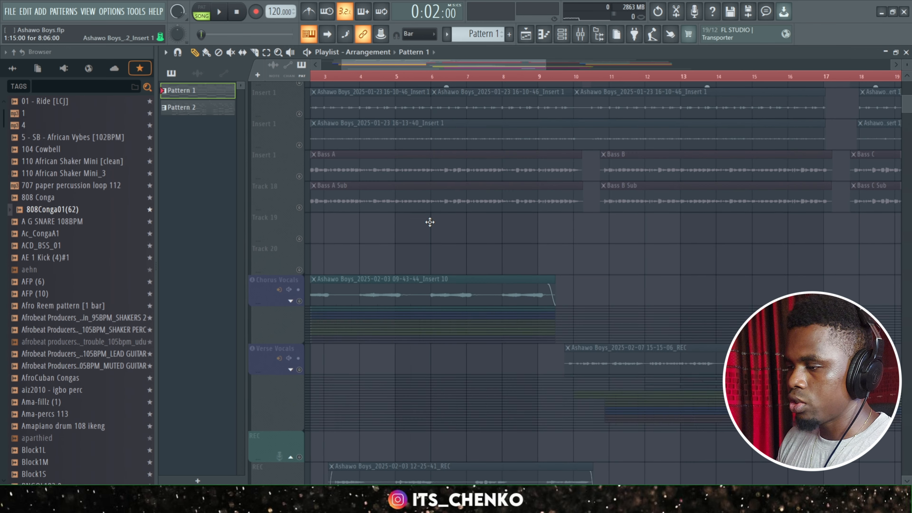
{"action": "scroll", "coordinate": [377, 213], "scroll_direction": "up", "scroll_amount": 10}
{"action": "scroll", "coordinate": [339, 196], "scroll_direction": "up", "scroll_amount": 4}
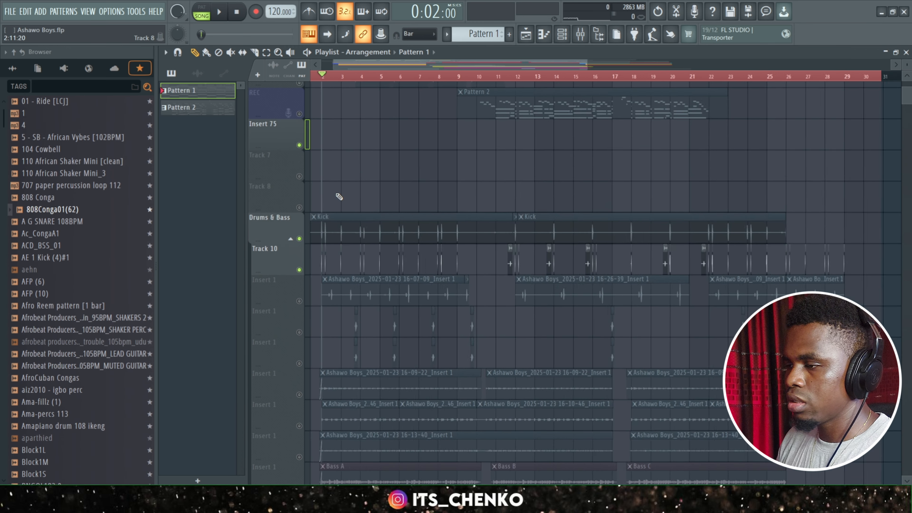
{"action": "scroll", "coordinate": [339, 196], "scroll_direction": "left", "scroll_amount": 3}
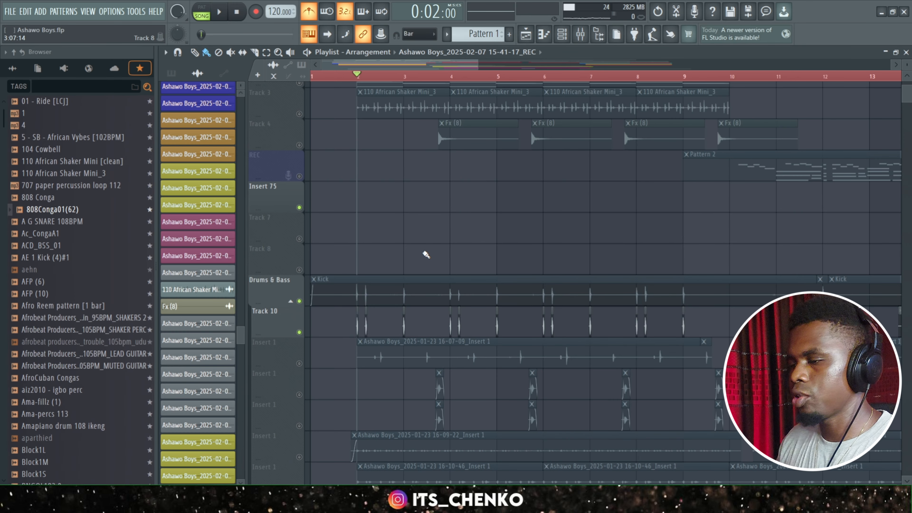
{"action": "key", "text": "space"}
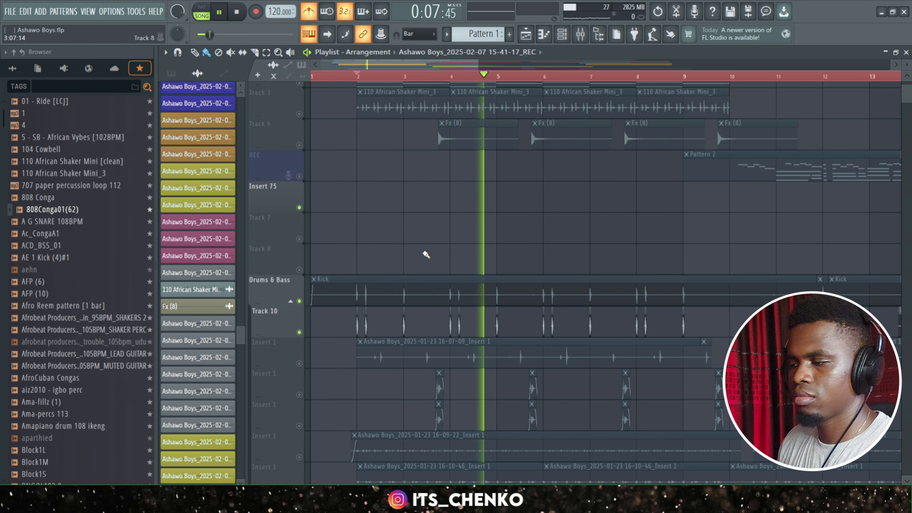
{"action": "key", "text": "space"}
- Unmute the Insert 1 track directly below Track 10 and play it with the kick, turning off the metronome during playback
{"action": "scroll", "coordinate": [378, 247], "scroll_direction": "down", "scroll_amount": 3}
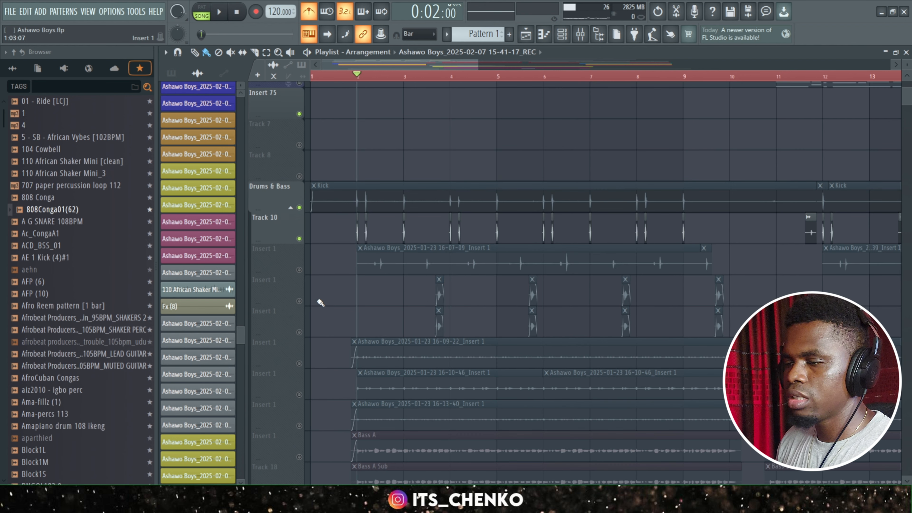
{"action": "left_click", "coordinate": [299, 271]}
{"action": "key", "text": "space"}
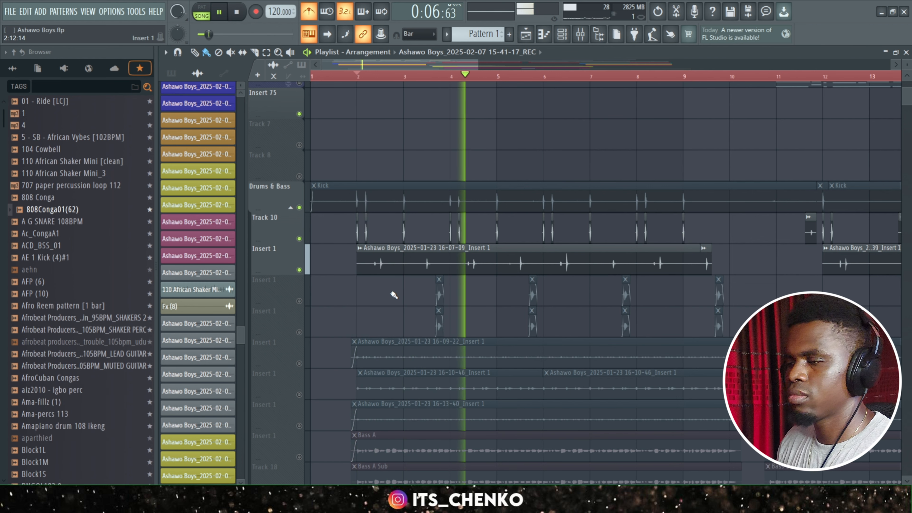
{"action": "left_click", "coordinate": [310, 13]}
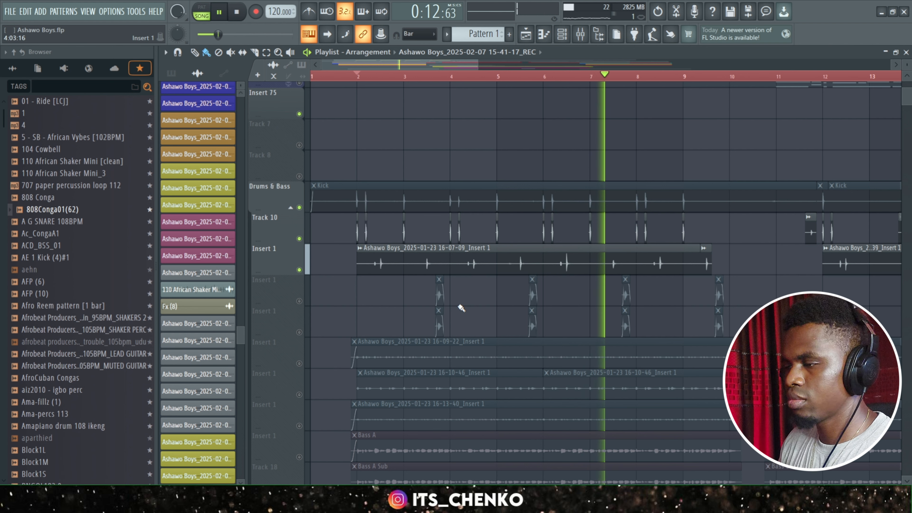
{"action": "key", "text": "space"}
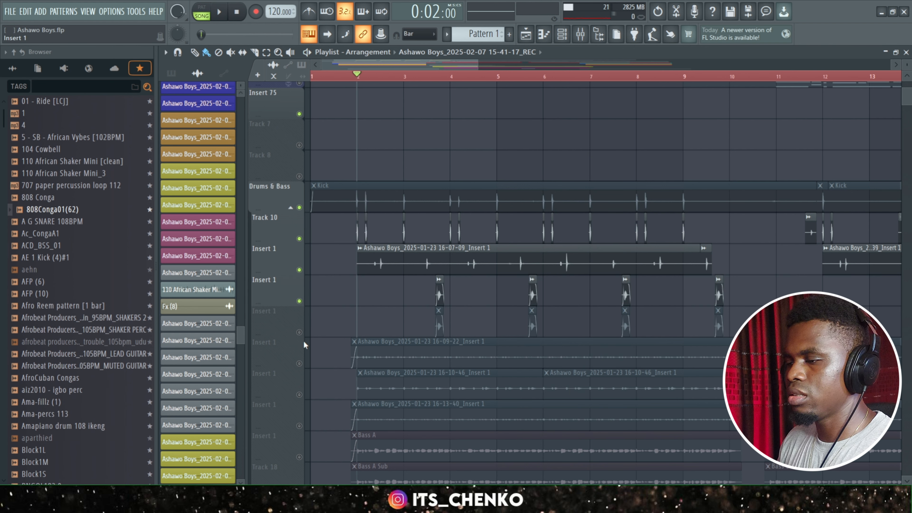
- With the two beatbox snare Insert 1 tracks unmuted, play the arrangement from bar 2 to hear them with the kick
{"action": "key", "text": "space"}
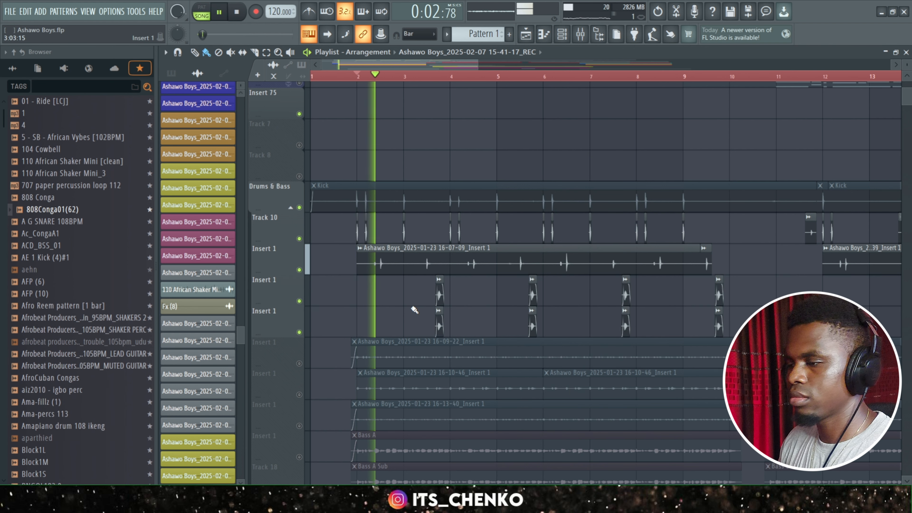
{"action": "scroll", "coordinate": [429, 304], "scroll_direction": "up", "scroll_amount": 3, "text": "ctrl"}
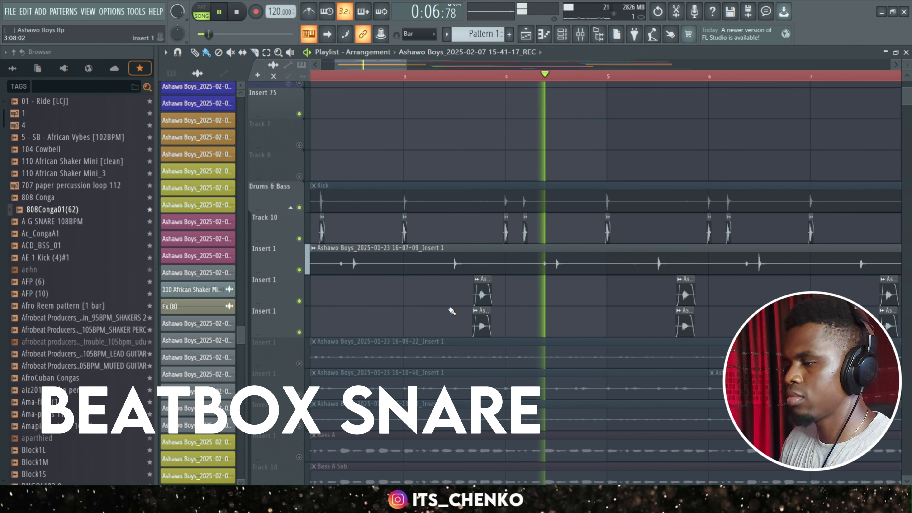
{"action": "scroll", "coordinate": [461, 308], "scroll_direction": "down", "scroll_amount": 1, "text": "ctrl"}
{"action": "scroll", "coordinate": [462, 307], "scroll_direction": "down", "scroll_amount": 1, "text": "ctrl"}
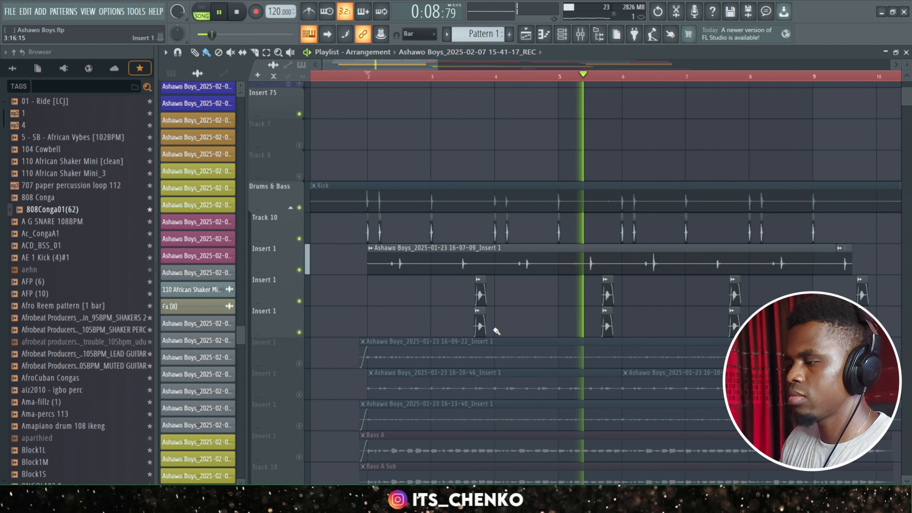
{"action": "key", "text": "space"}
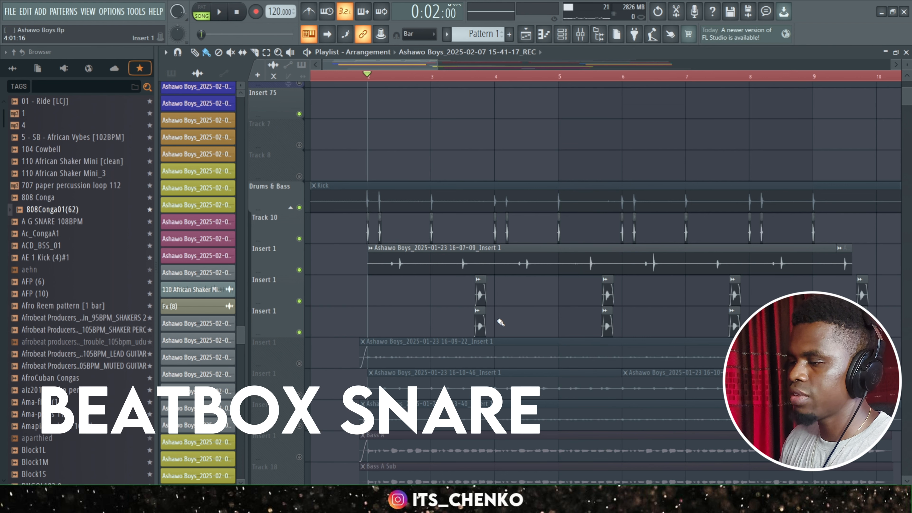
- Inspect the paired beatbox snare clips just before bar 4, and replay the drum layers from bar 2
{"action": "scroll", "coordinate": [499, 322], "scroll_direction": "up", "scroll_amount": 4, "text": "ctrl"}
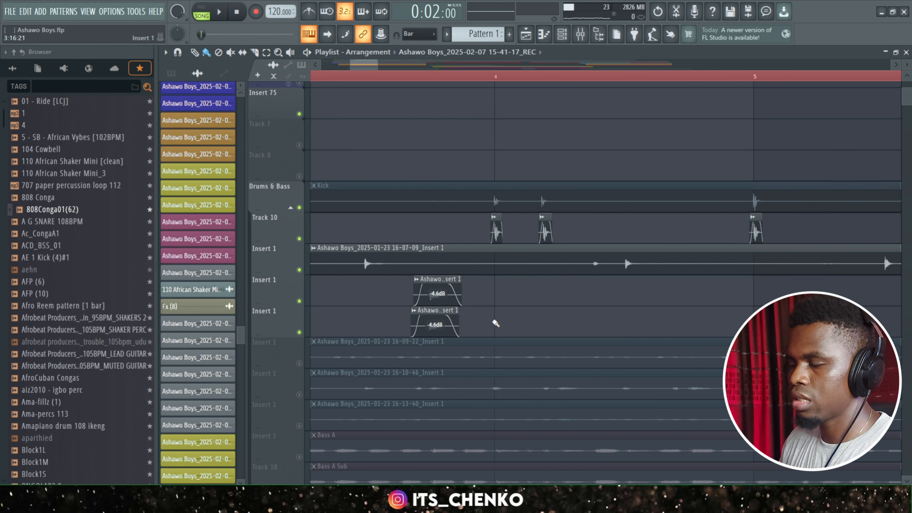
{"action": "scroll", "coordinate": [495, 323], "scroll_direction": "down", "scroll_amount": 2, "text": "ctrl"}
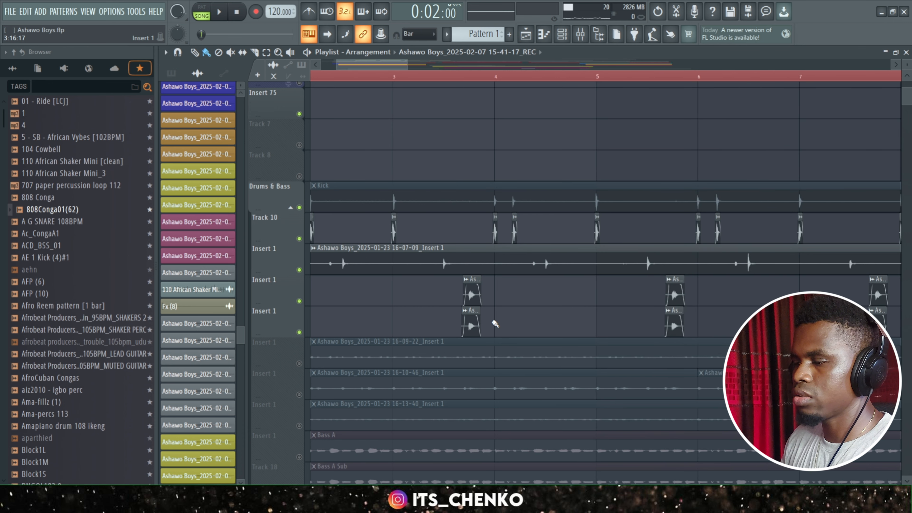
{"action": "scroll", "coordinate": [495, 323], "scroll_direction": "down", "scroll_amount": 2, "text": "ctrl"}
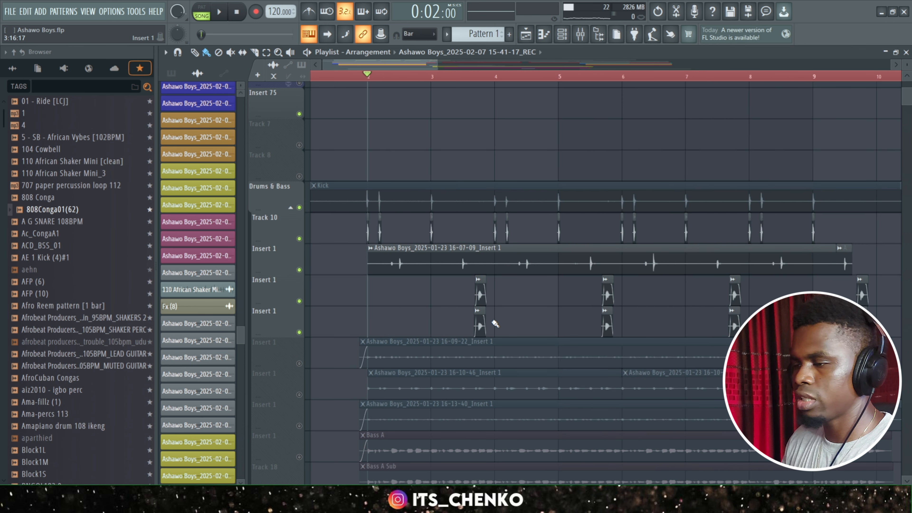
{"action": "key", "text": "space"}
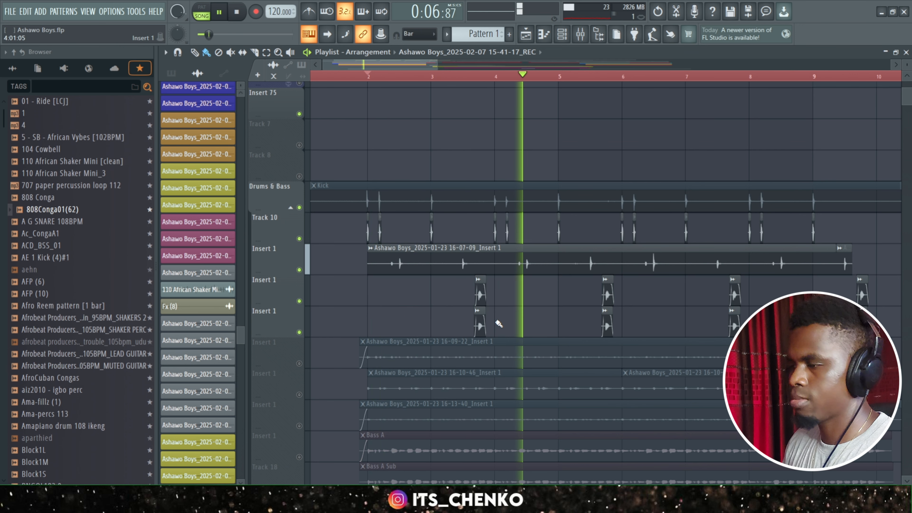
{"action": "scroll", "coordinate": [520, 317], "scroll_direction": "down", "scroll_amount": 2}
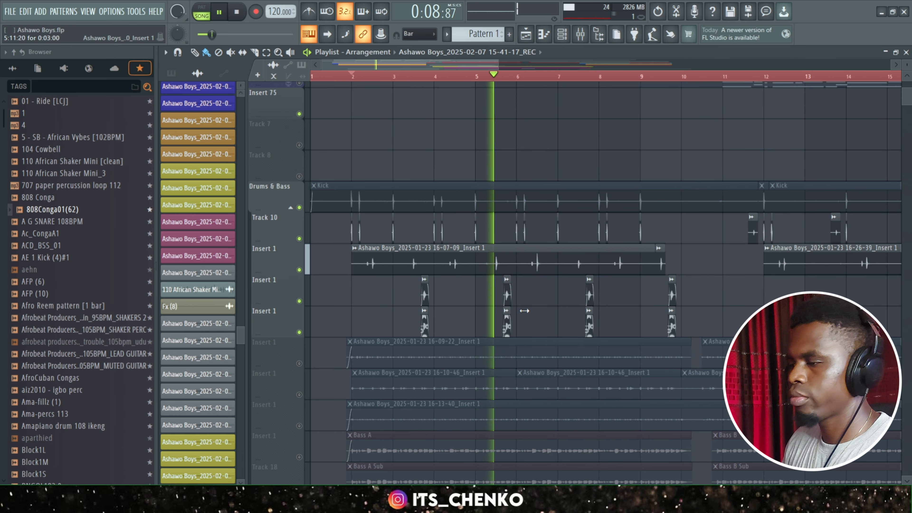
{"action": "scroll", "coordinate": [468, 316], "scroll_direction": "down", "scroll_amount": 4}
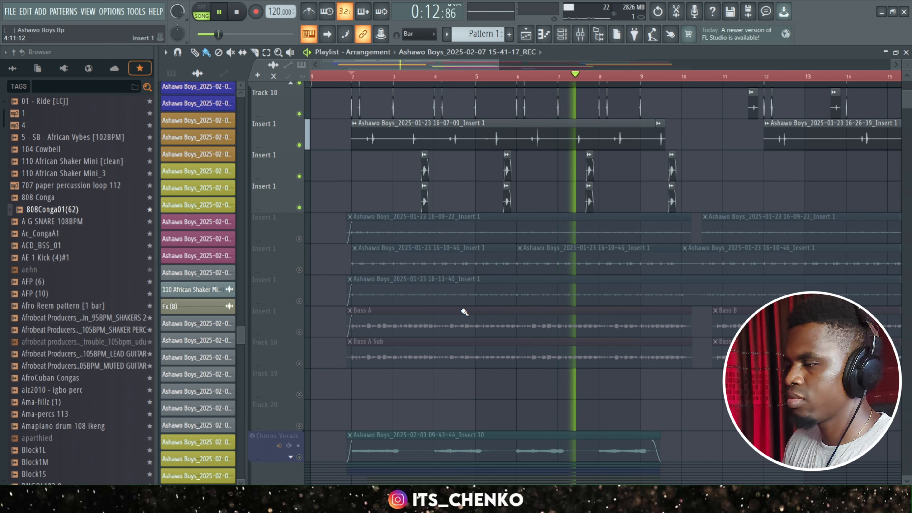
{"action": "key", "text": "space"}
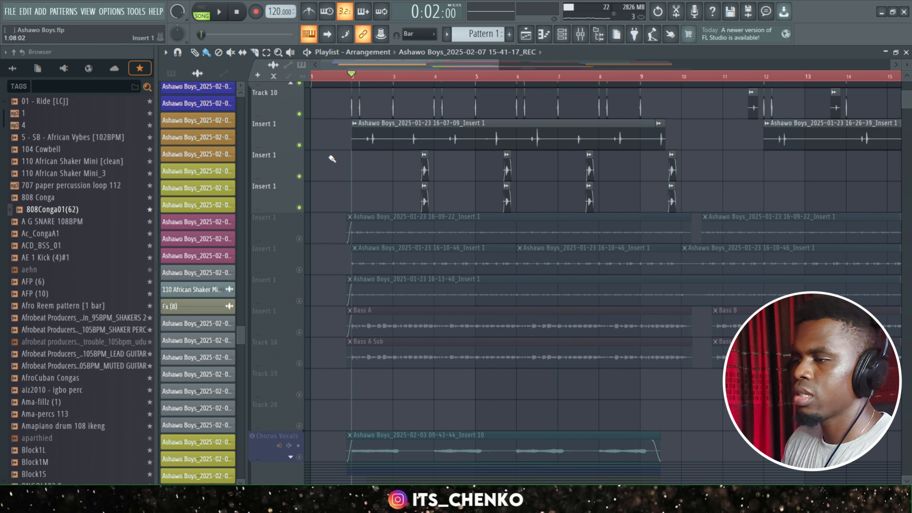
- Unmute the three shaker Insert 1 tracks below the snares one at a time, playing the arrangement from bar 2 after each
{"action": "left_click", "coordinate": [299, 239]}
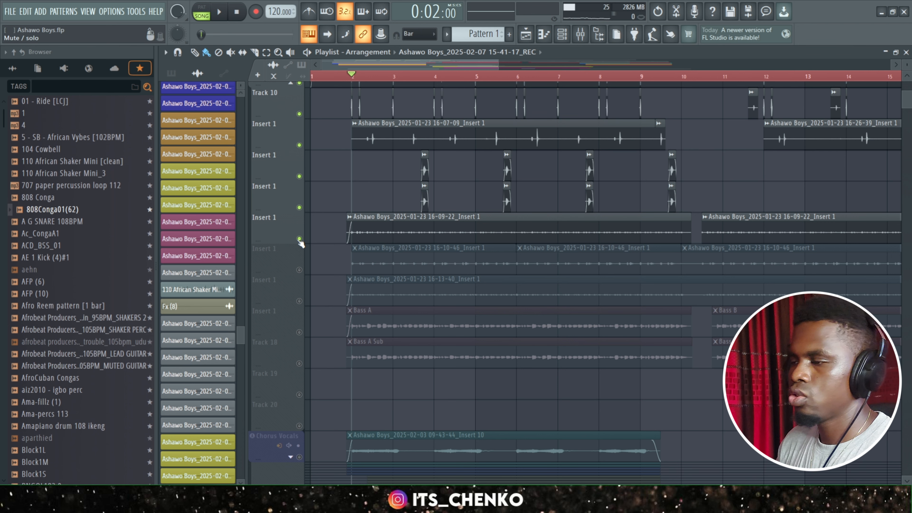
{"action": "key", "text": "space"}
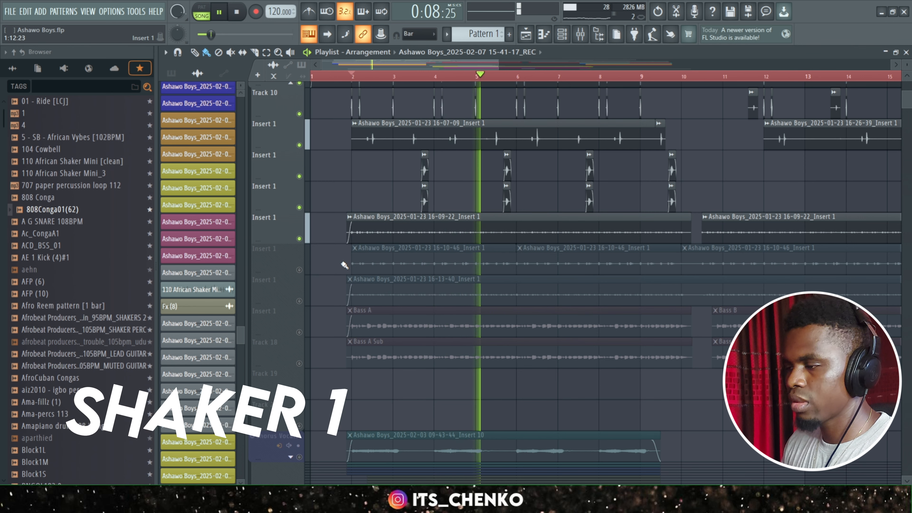
{"action": "key", "text": "space"}
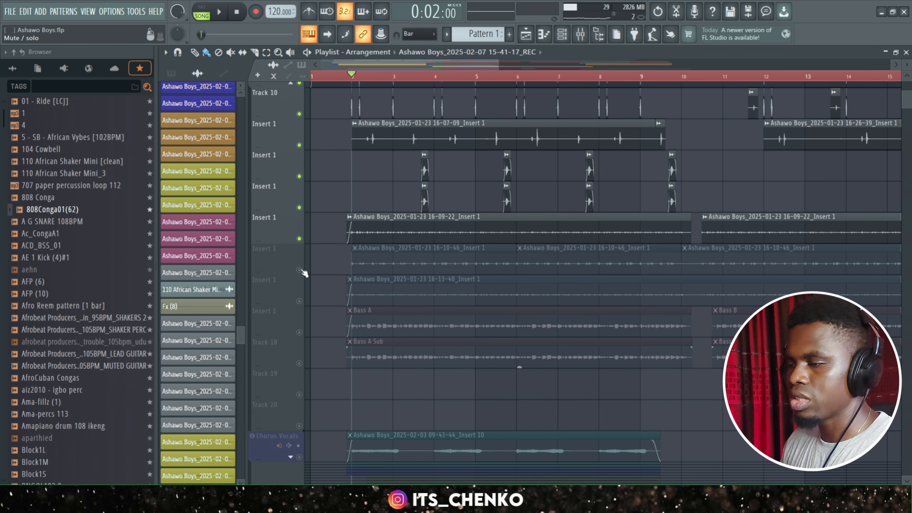
{"action": "left_click", "coordinate": [299, 269]}
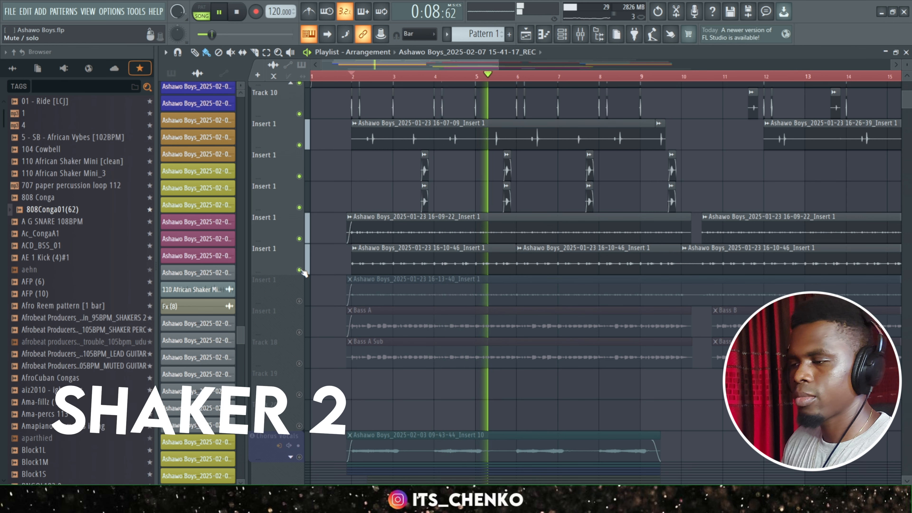
{"action": "key", "text": "space"}
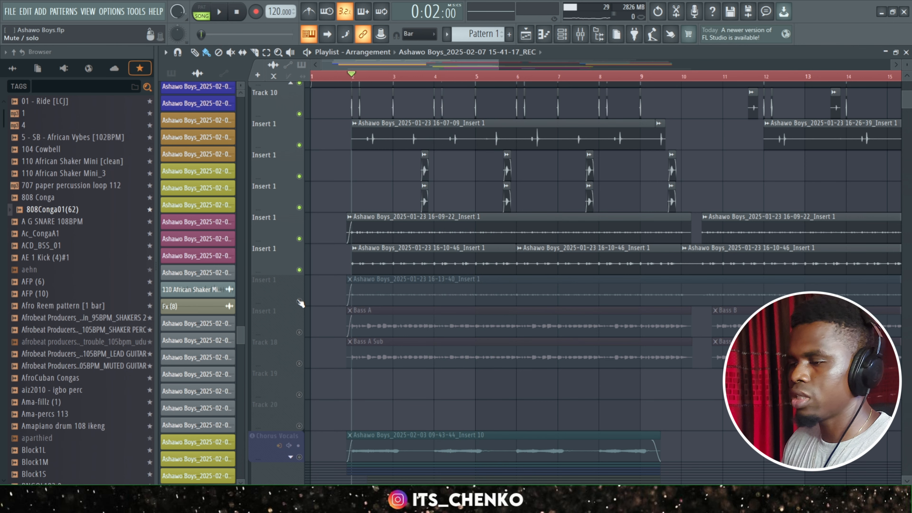
{"action": "left_click", "coordinate": [299, 301]}
{"action": "key", "text": "space"}
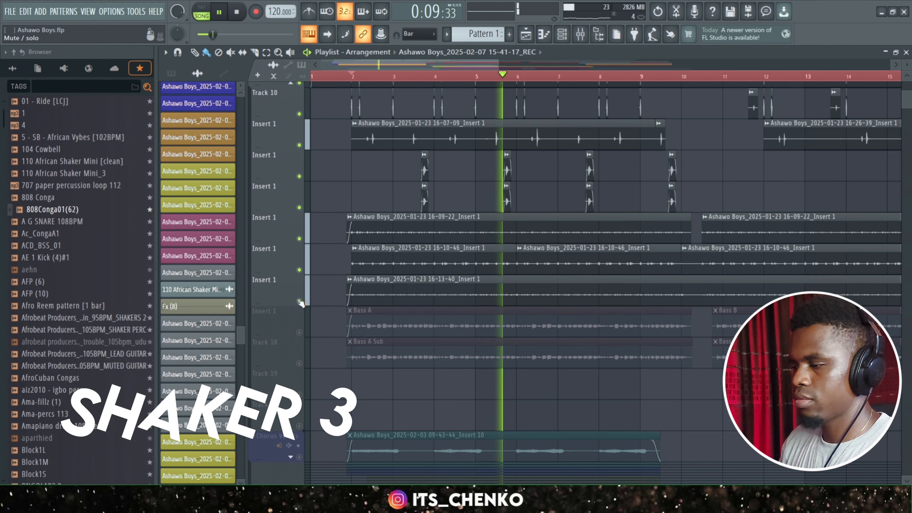
{"action": "key", "text": "space"}
- Unmute the Insert 1 track holding the Bass A, Bass B and Bass C clips, and play it with the drum layers from bar 2
{"action": "scroll", "coordinate": [371, 182], "scroll_direction": "up", "scroll_amount": 4}
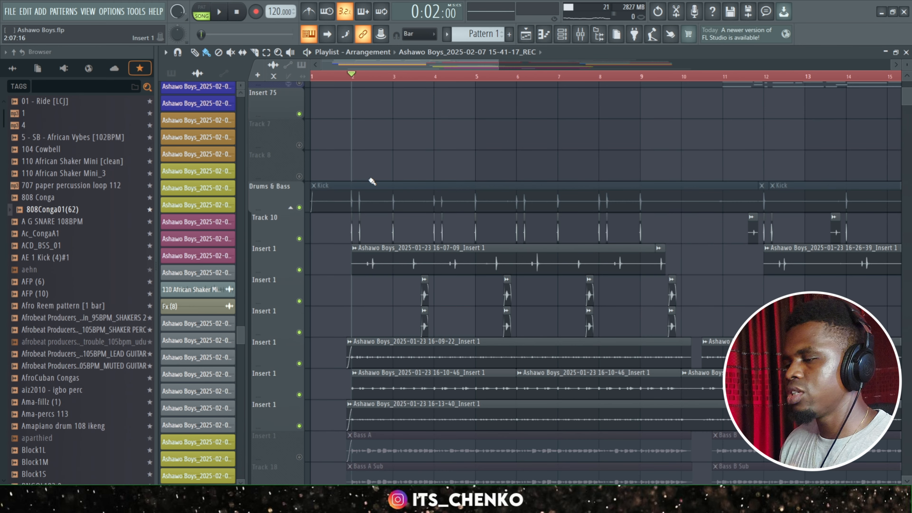
{"action": "scroll", "coordinate": [408, 171], "scroll_direction": "down", "scroll_amount": 2}
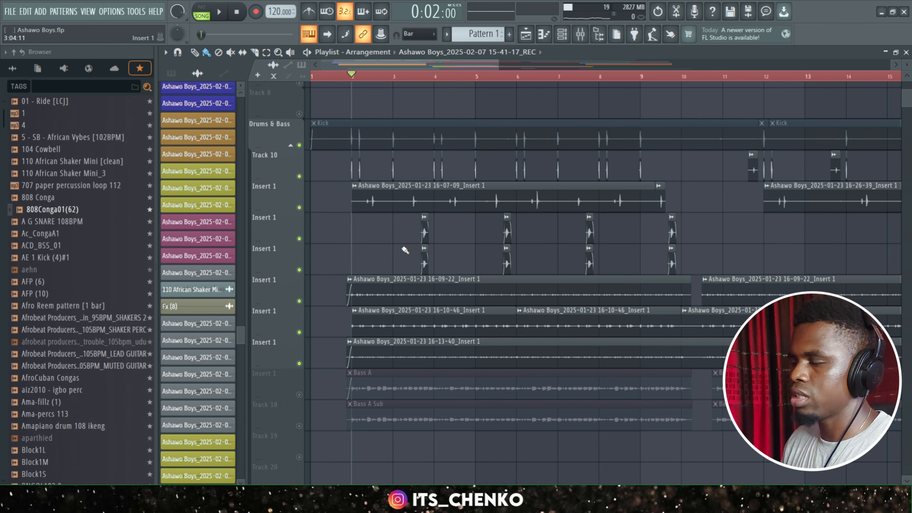
{"action": "scroll", "coordinate": [405, 250], "scroll_direction": "down", "scroll_amount": 3}
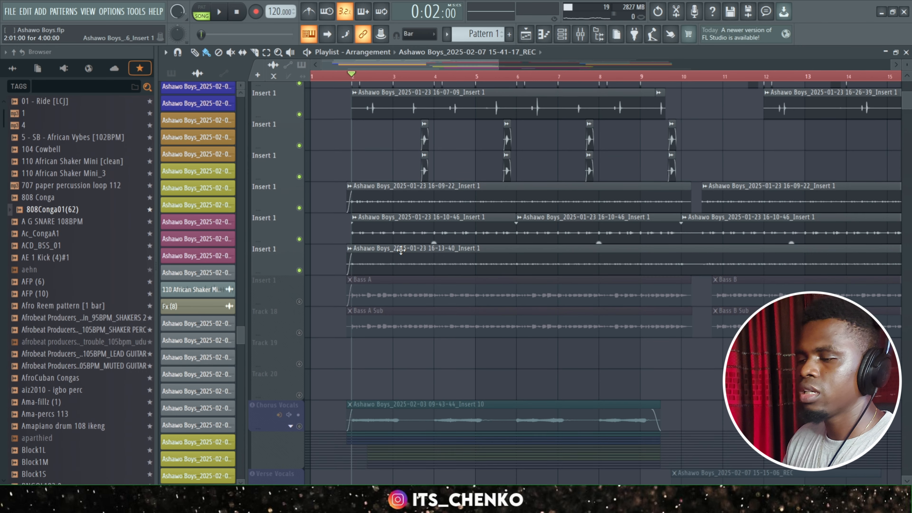
{"action": "left_click", "coordinate": [299, 301]}
{"action": "key", "text": "space"}
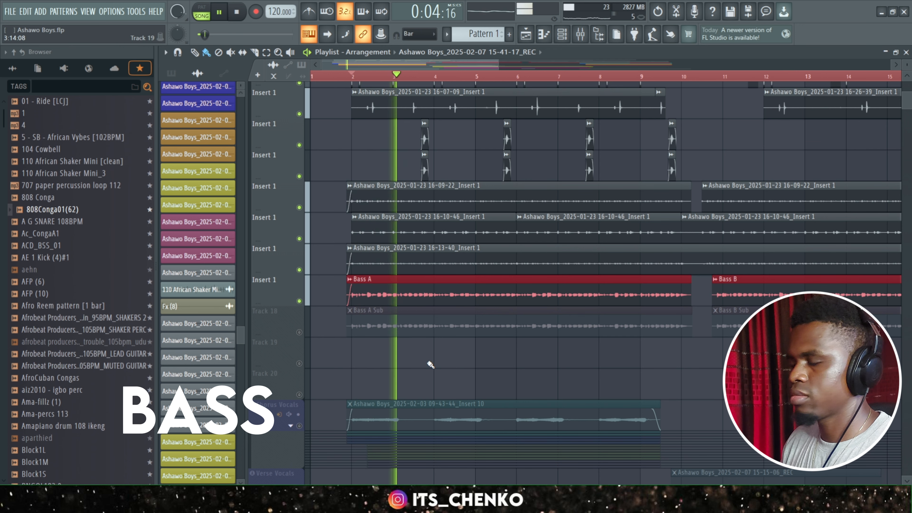
{"action": "scroll", "coordinate": [427, 368], "scroll_direction": "down", "scroll_amount": 3}
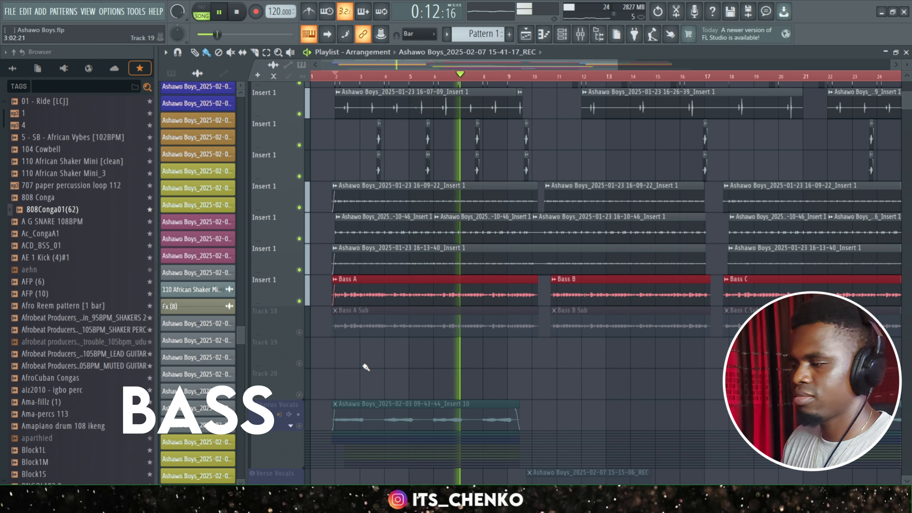
{"action": "scroll", "coordinate": [499, 350], "scroll_direction": "up", "scroll_amount": 3}
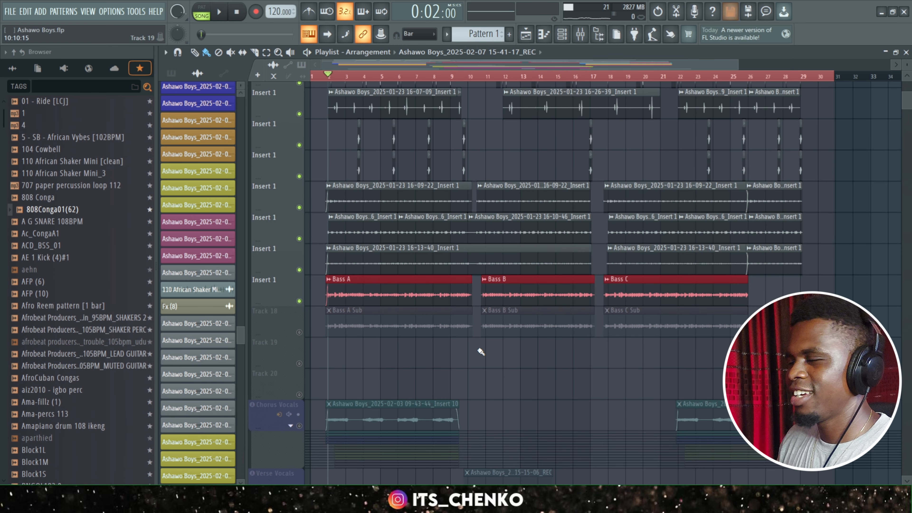
- Unmute the Chorus Vocals track, expand its group to view the stacked takes, and collapse it again
{"action": "scroll", "coordinate": [481, 352], "scroll_direction": "down", "scroll_amount": 3}
{"action": "scroll", "coordinate": [350, 277], "scroll_direction": "down", "scroll_amount": 2}
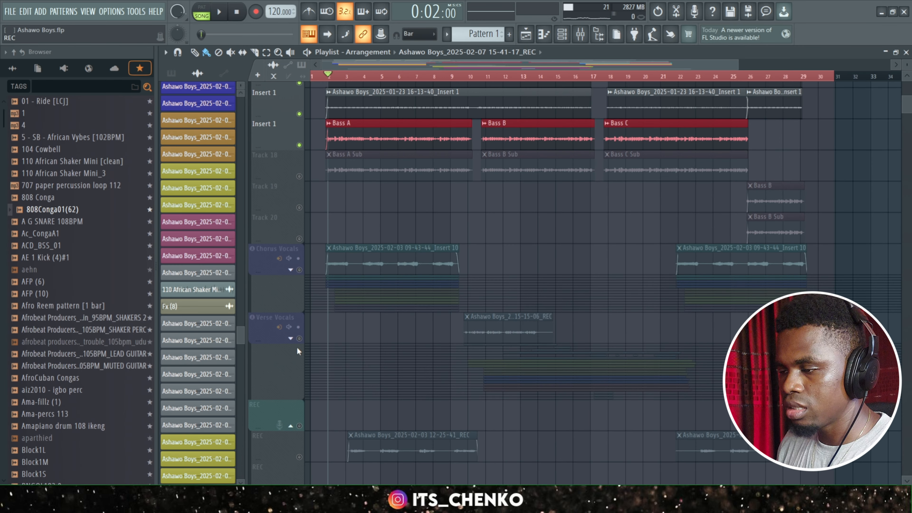
{"action": "left_click", "coordinate": [283, 269]}
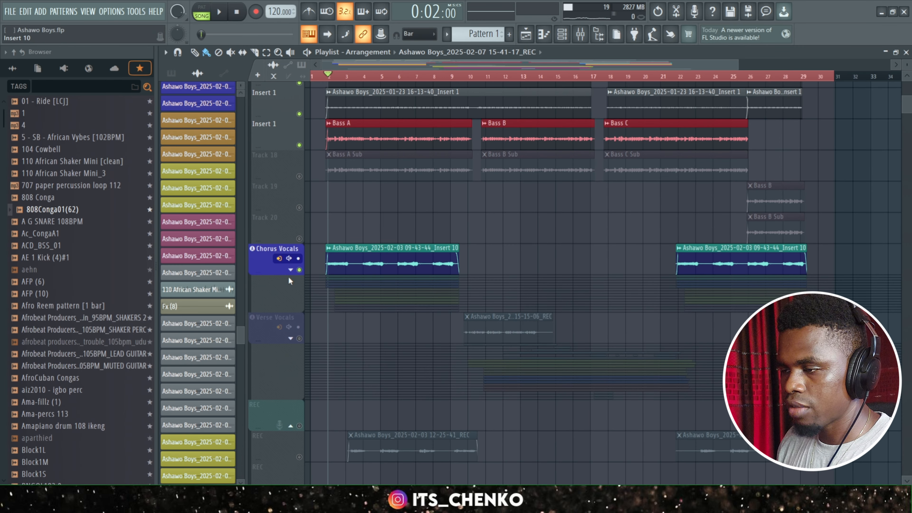
{"action": "left_click", "coordinate": [291, 271]}
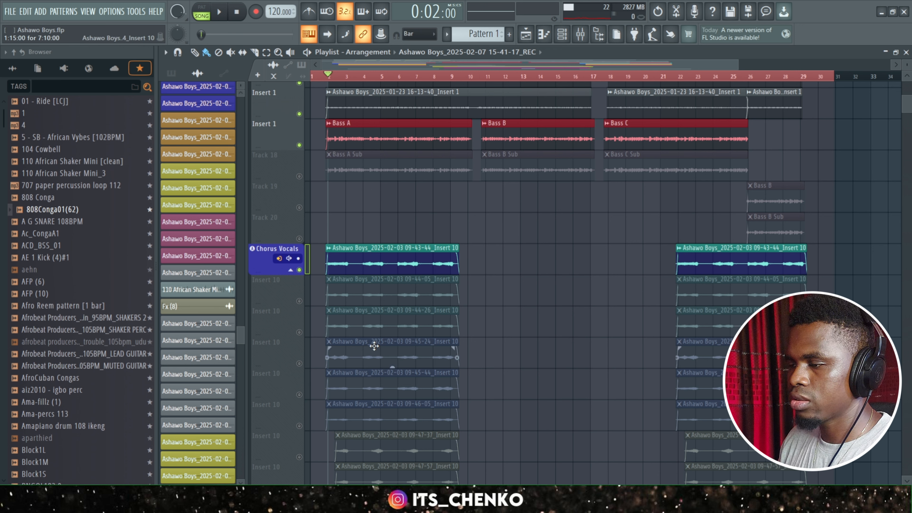
{"action": "left_click", "coordinate": [291, 271]}
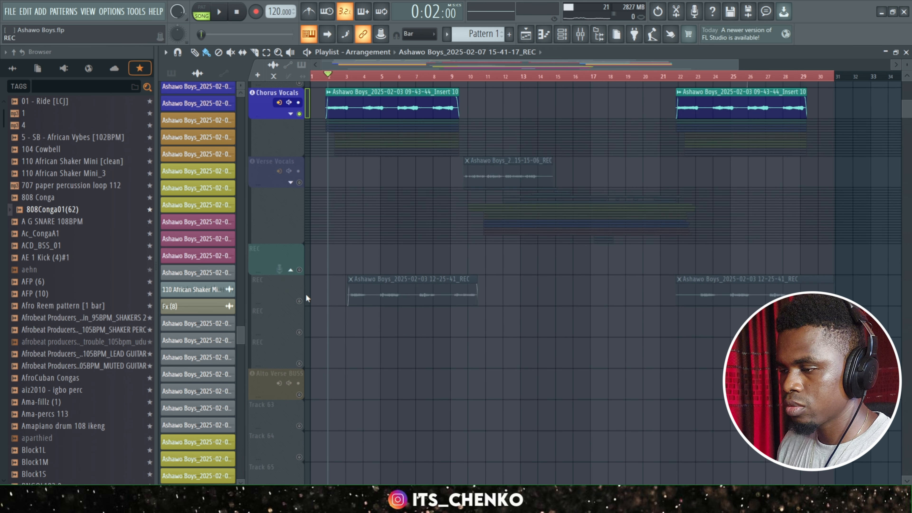
- Unmute the REC track with the 12-25-41 vocal clips, mute Chorus Vocals, and play the arrangement from bar 2
{"action": "left_click", "coordinate": [299, 301]}
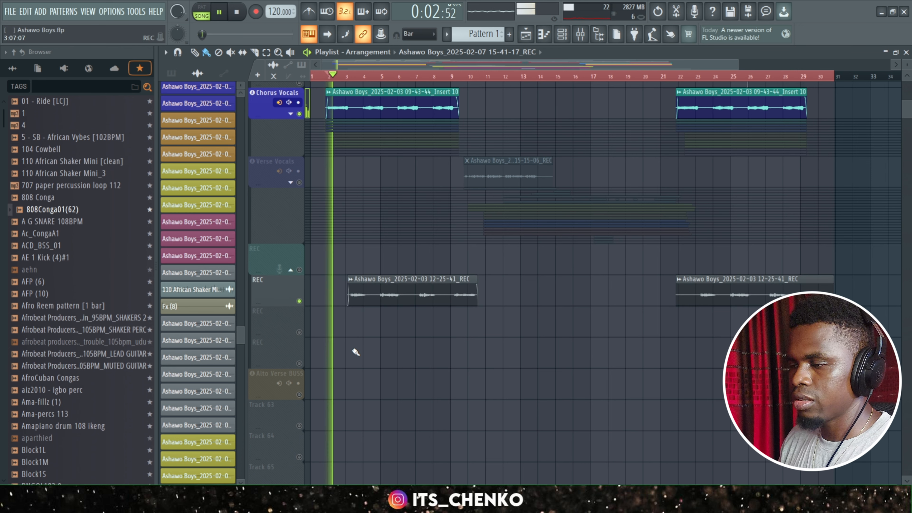
{"action": "scroll", "coordinate": [326, 337], "scroll_direction": "up", "scroll_amount": 4}
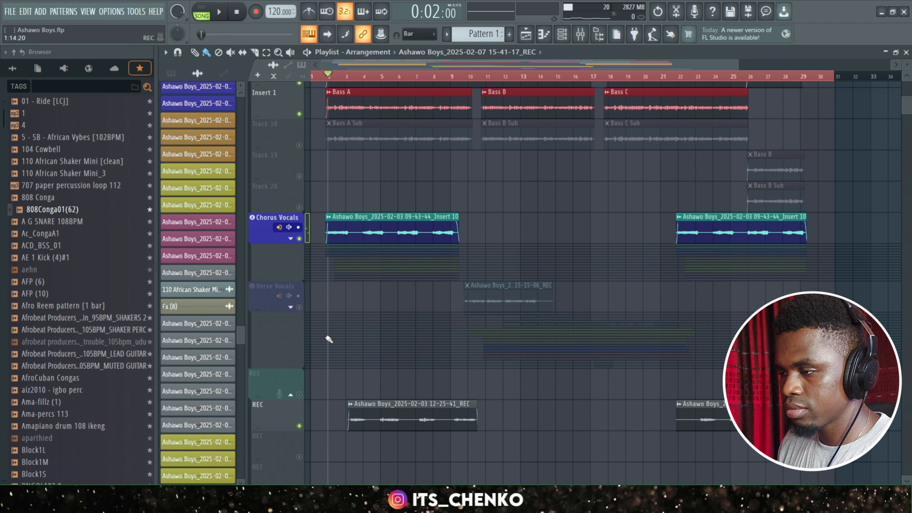
{"action": "left_click", "coordinate": [300, 239]}
{"action": "key", "text": "space"}
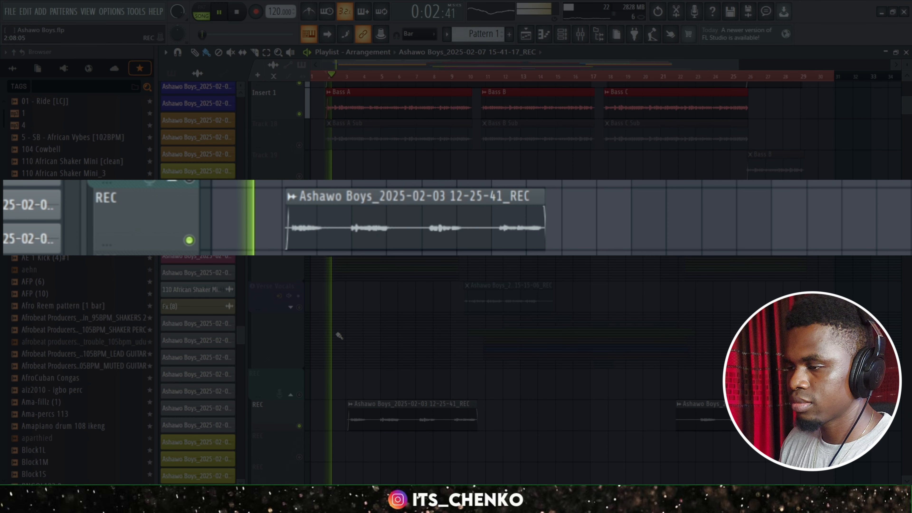
{"action": "scroll", "coordinate": [346, 377], "scroll_direction": "up", "scroll_amount": 3}
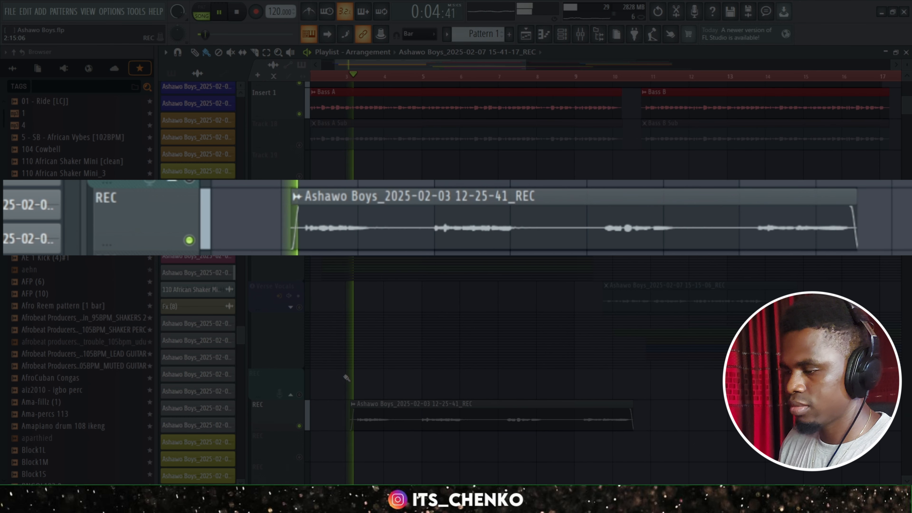
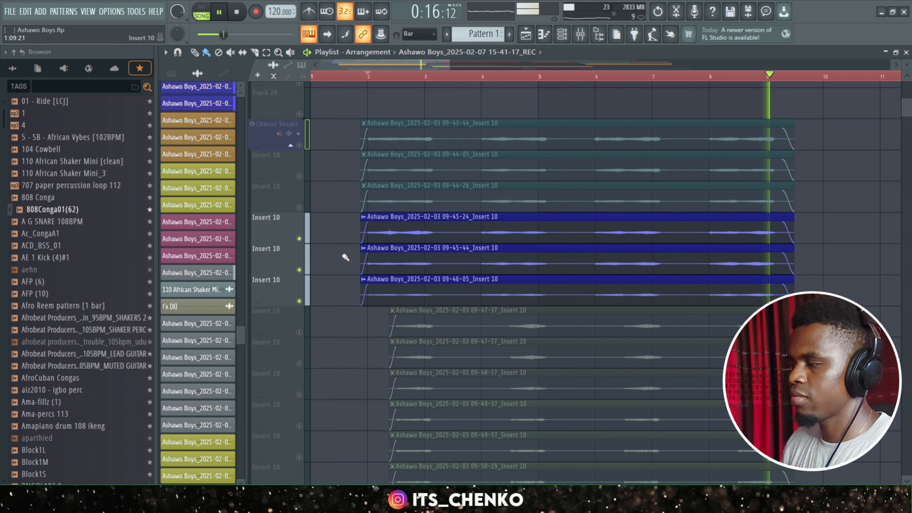
- Unmute the orange chorus takes 09-47-37, 09-47-57 and 09-48-17, mute the three blue takes above, and play from bar 2
{"action": "scroll", "coordinate": [345, 249], "scroll_direction": "down", "scroll_amount": 3}
{"action": "left_click", "coordinate": [299, 239]}
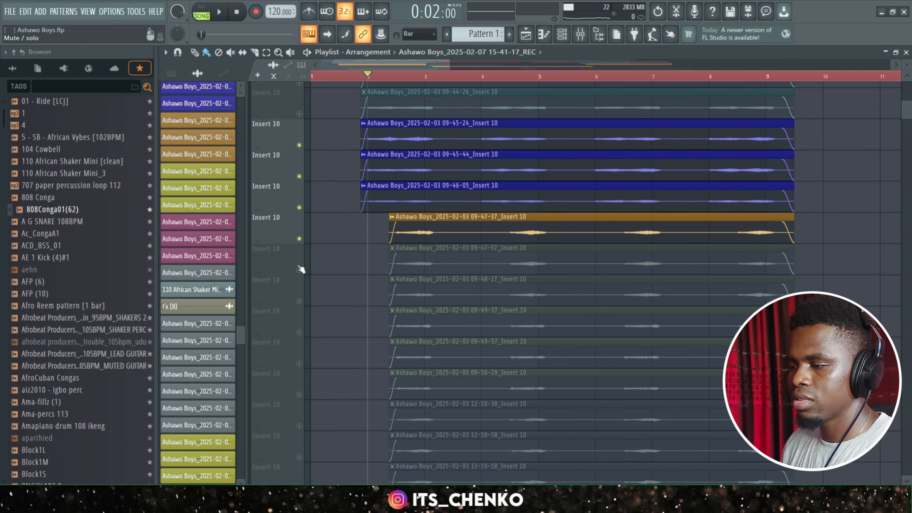
{"action": "left_click", "coordinate": [300, 270]}
{"action": "left_click", "coordinate": [300, 301]}
{"action": "left_click", "coordinate": [299, 208]}
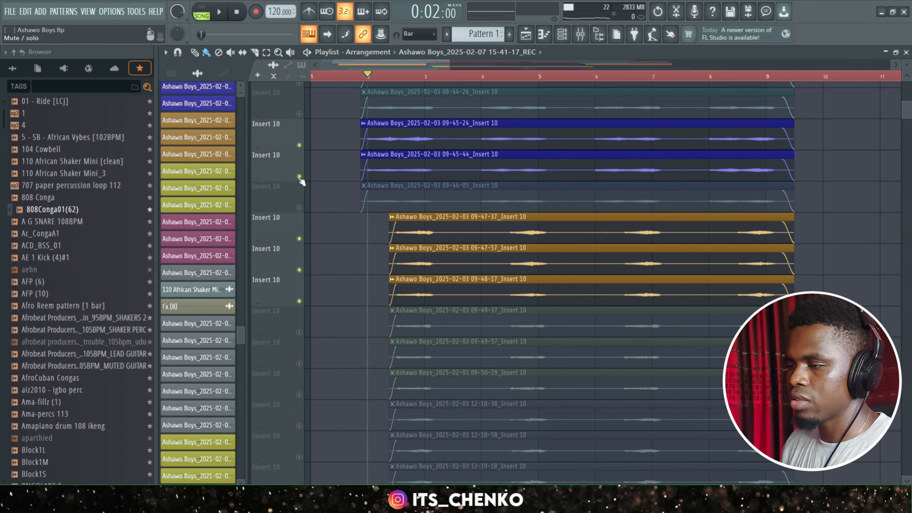
{"action": "left_click", "coordinate": [299, 176]}
{"action": "left_click", "coordinate": [299, 144]}
{"action": "key", "text": "space"}
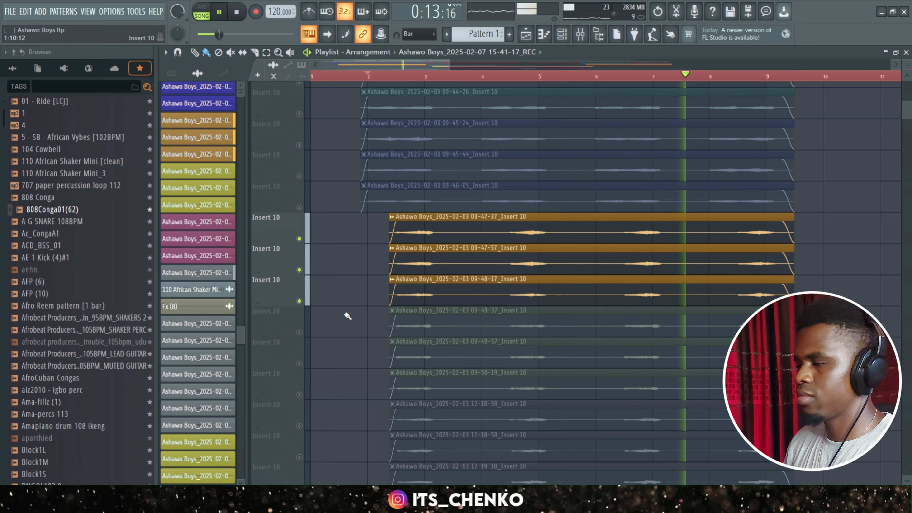
{"action": "scroll", "coordinate": [348, 316], "scroll_direction": "down", "scroll_amount": 2}
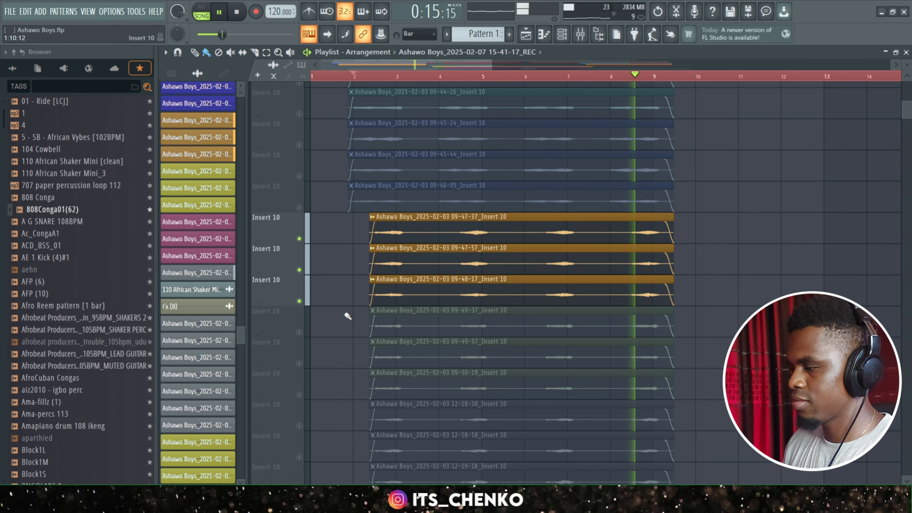
{"action": "key", "text": "space"}
- Unmute the yellow chorus takes 09-49-37, 09-49-57 and 09-50-19, mute the three orange takes, and play from bar 2
{"action": "left_click", "coordinate": [299, 332]}
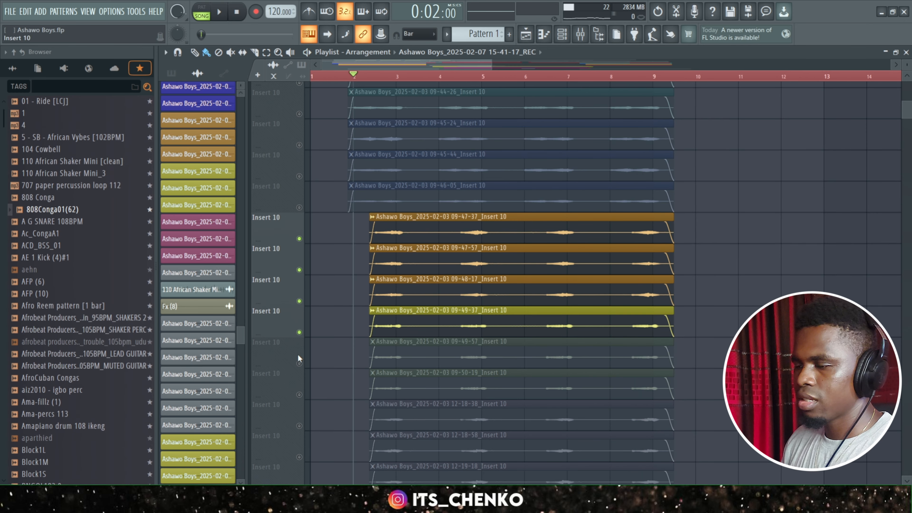
{"action": "left_click", "coordinate": [299, 364]}
{"action": "left_click", "coordinate": [299, 394]}
{"action": "left_click", "coordinate": [299, 301]}
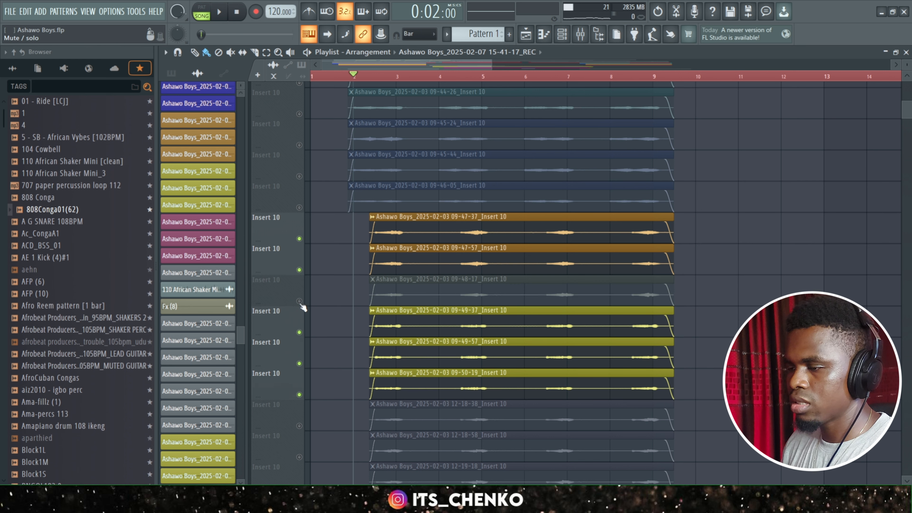
{"action": "left_click", "coordinate": [299, 269]}
{"action": "left_click", "coordinate": [299, 238]}
{"action": "key", "text": "space"}
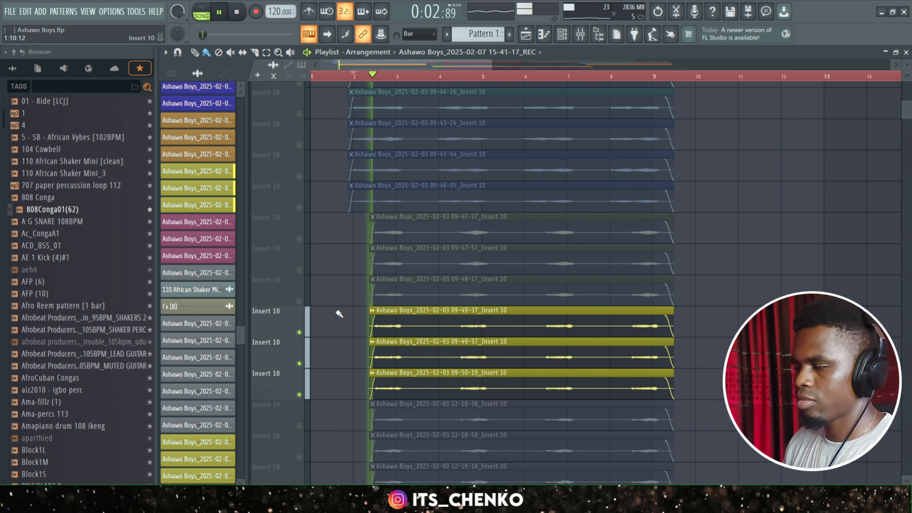
{"action": "scroll", "coordinate": [339, 314], "scroll_direction": "down", "scroll_amount": 3}
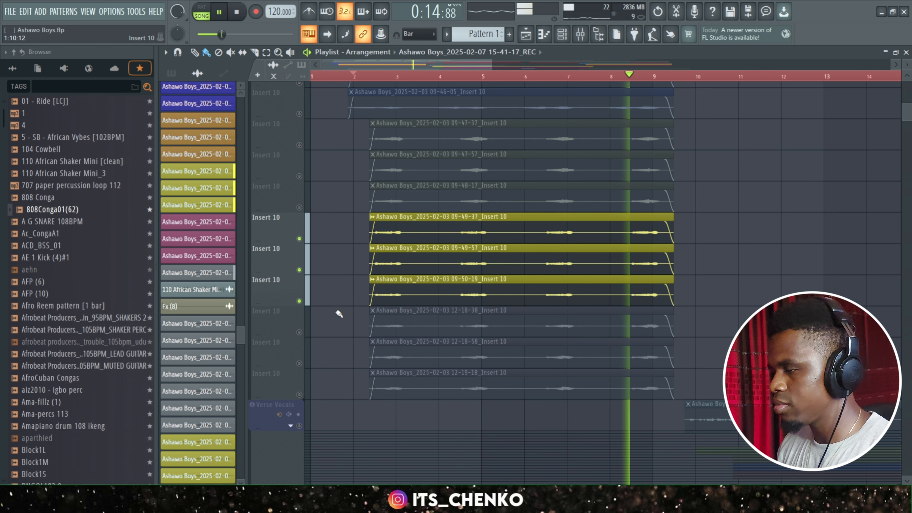
{"action": "key", "text": "space"}
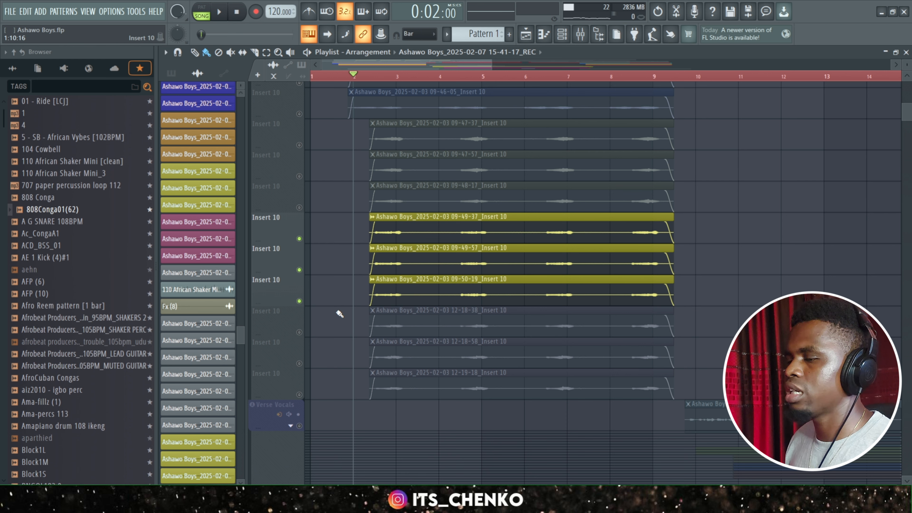
- Unmute the pink chorus takes 12-18-38, 12-18-58 and 12-19-18, mute the three yellow takes, and play from bar 2
{"action": "left_click", "coordinate": [298, 332]}
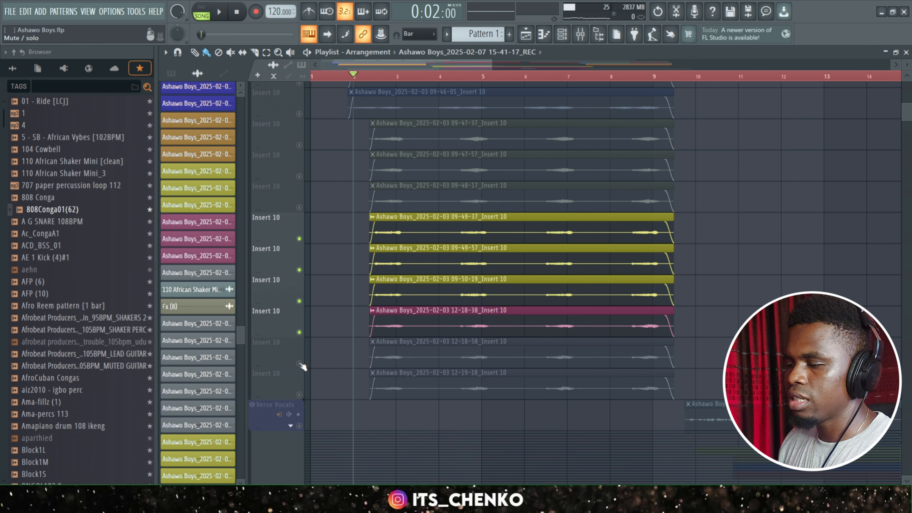
{"action": "left_click", "coordinate": [299, 363]}
{"action": "left_click", "coordinate": [299, 395]}
{"action": "left_click", "coordinate": [299, 301]}
{"action": "left_click", "coordinate": [300, 270]}
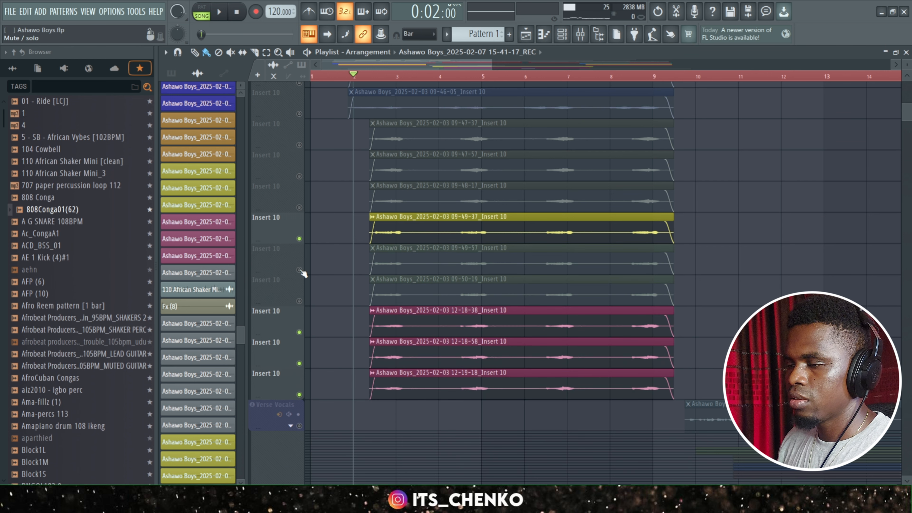
{"action": "left_click", "coordinate": [299, 238]}
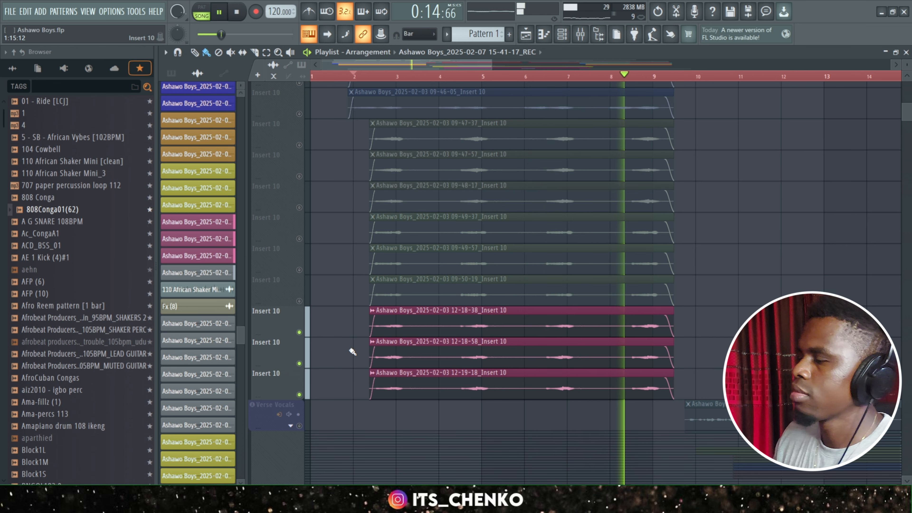
{"action": "key", "text": "space"}
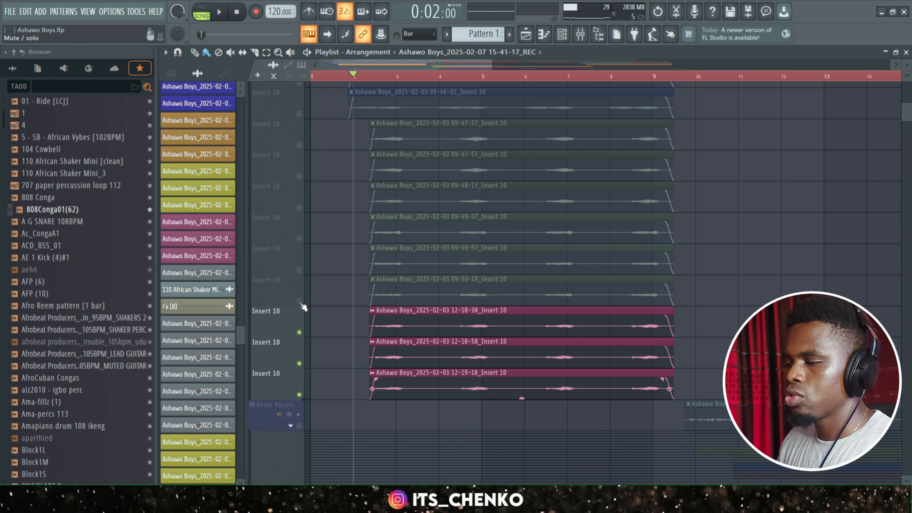
- Unmute the three yellow and three orange chorus takes alongside the pink ones and play the six-take-plus-pink stack from bar 2
{"action": "left_click", "coordinate": [299, 302]}
{"action": "left_click", "coordinate": [300, 271]}
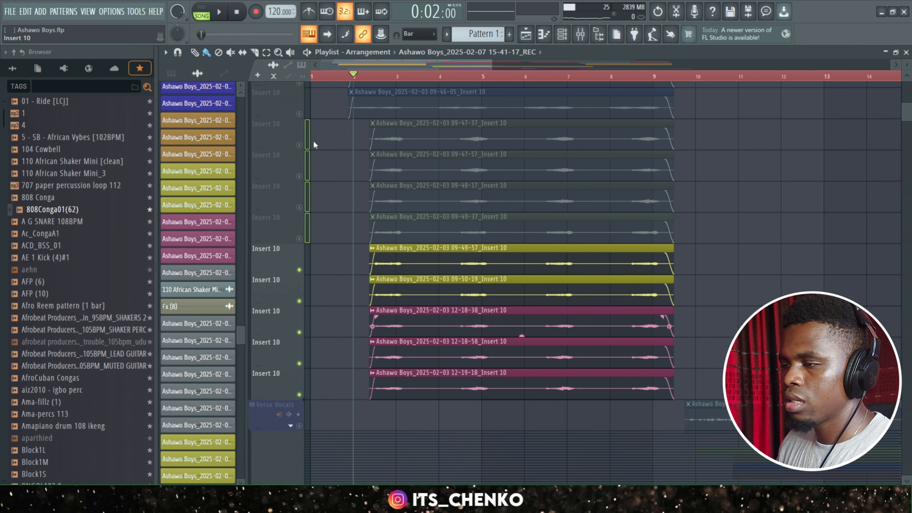
{"action": "left_click_drag", "start_coordinate": [299, 144], "coordinate": [300, 238]}
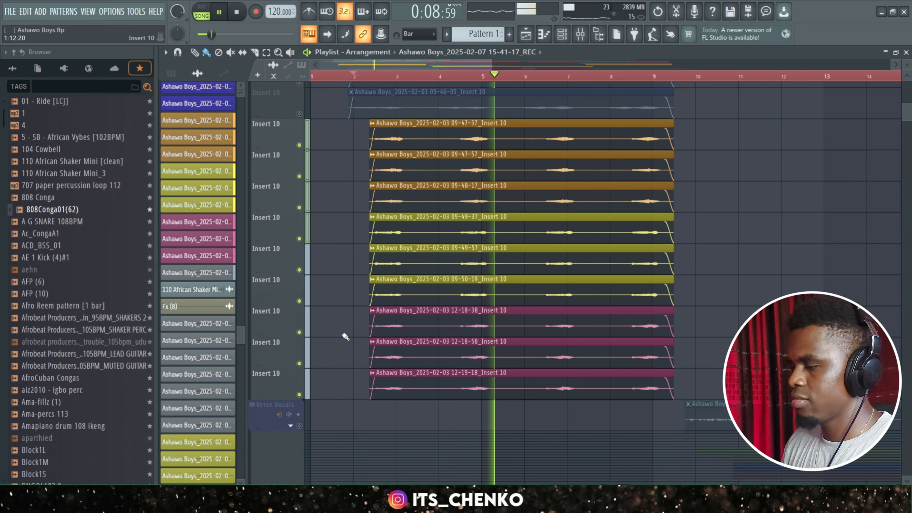
{"action": "scroll", "coordinate": [345, 336], "scroll_direction": "up", "scroll_amount": 2}
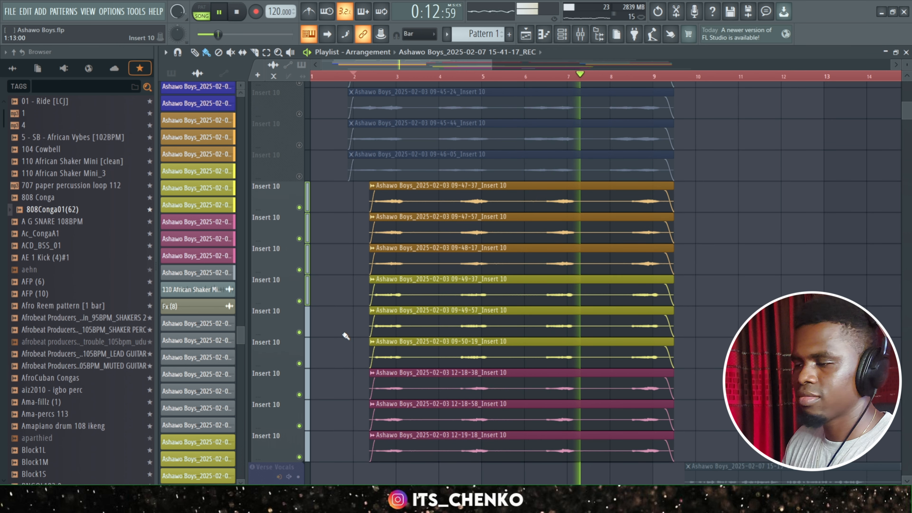
{"action": "scroll", "coordinate": [345, 336], "scroll_direction": "up", "scroll_amount": 1}
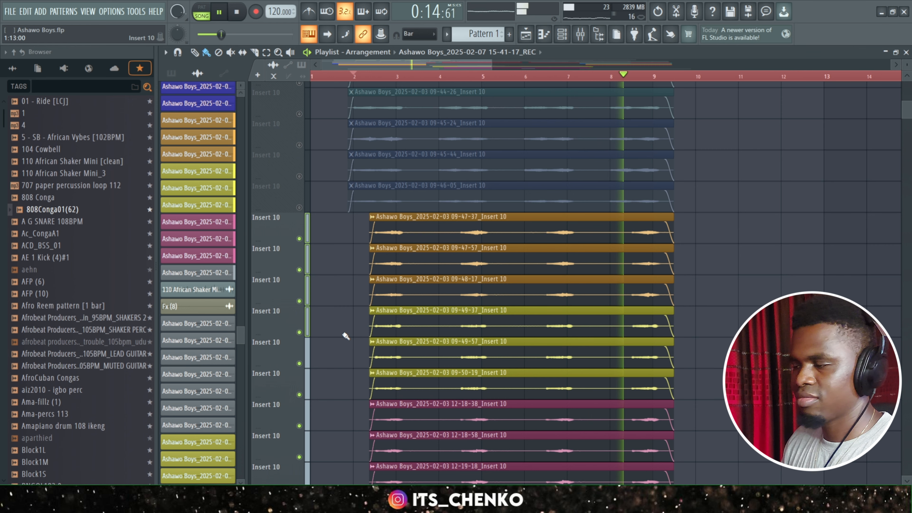
{"action": "key", "text": "space"}
- Unmute Chorus Vocals with the teal and blue takes 09-43-44 to 09-46-05, and play the full chorus harmony stack from bar 2
{"action": "scroll", "coordinate": [346, 336], "scroll_direction": "up", "scroll_amount": 3}
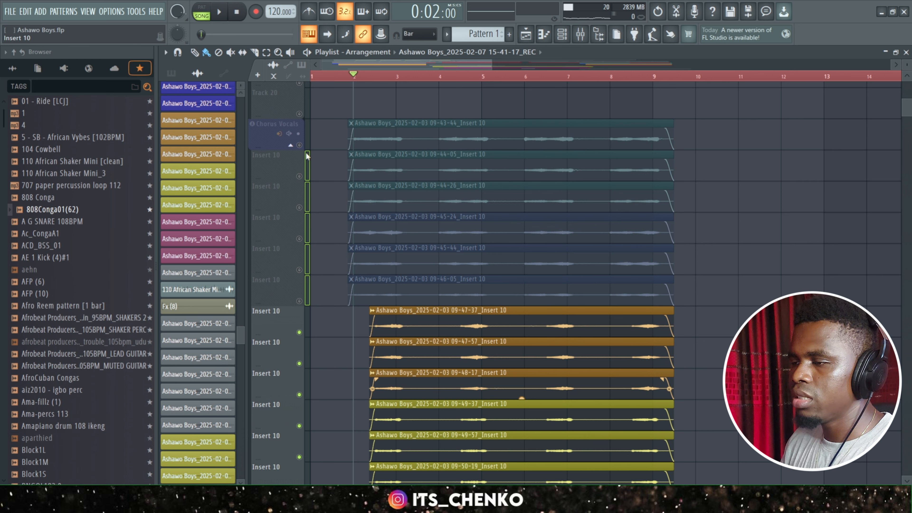
{"action": "left_click", "coordinate": [300, 145]}
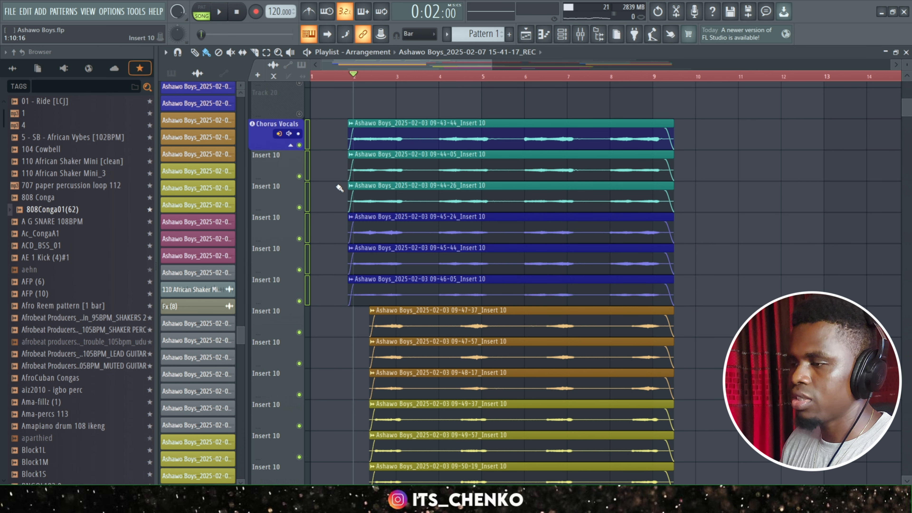
{"action": "key", "text": "space"}
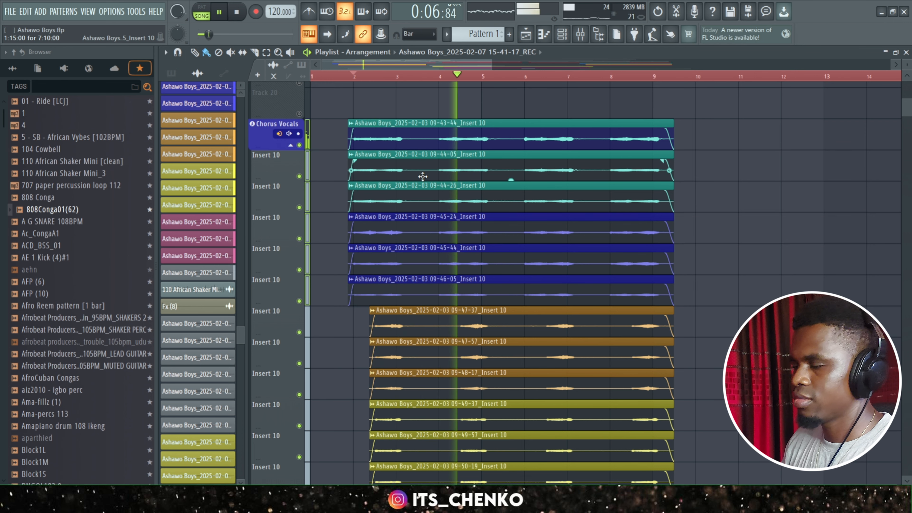
{"action": "scroll", "coordinate": [445, 204], "scroll_direction": "down", "scroll_amount": 4}
{"action": "scroll", "coordinate": [445, 207], "scroll_direction": "down", "scroll_amount": 2}
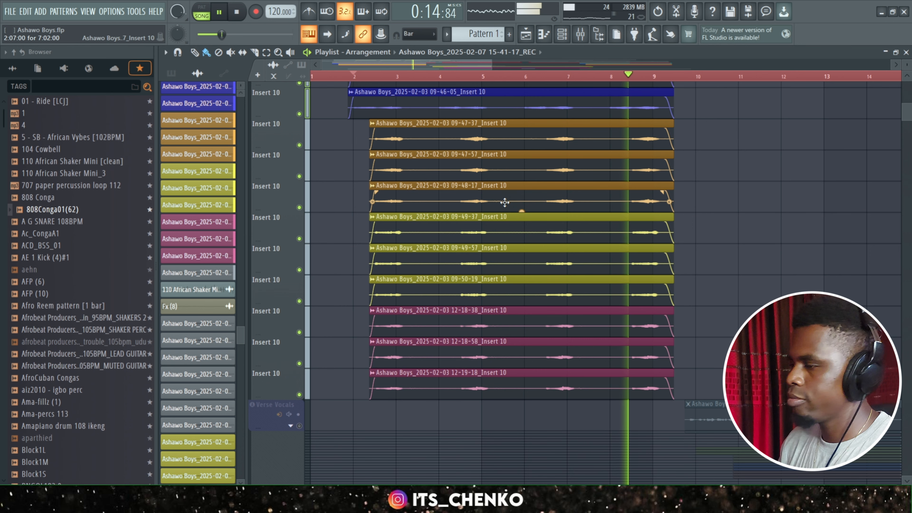
{"action": "key", "text": "space"}
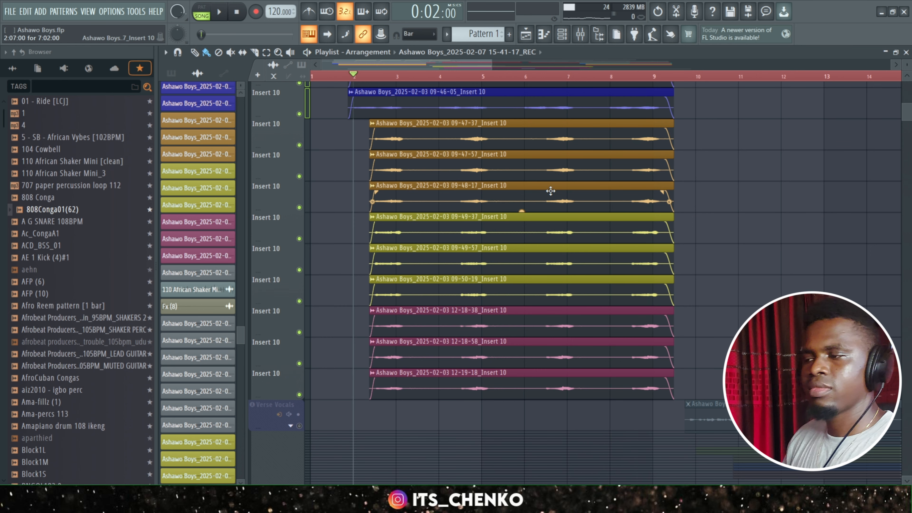
- Examine how the percussion, bass and chorus vocal clips are laid out across the arrangement up to bar 29
{"action": "scroll", "coordinate": [542, 189], "scroll_direction": "down", "scroll_amount": 5, "text": "ctrl"}
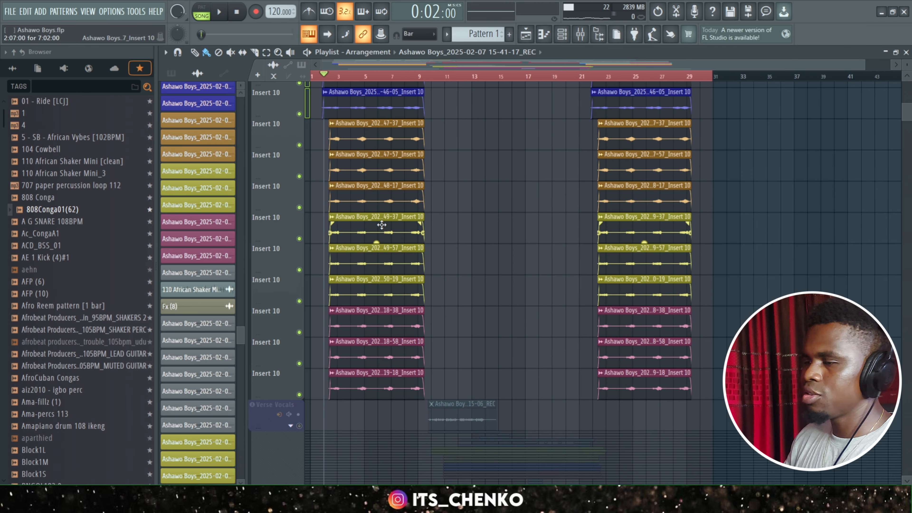
{"action": "scroll", "coordinate": [377, 224], "scroll_direction": "up", "scroll_amount": 5}
{"action": "scroll", "coordinate": [376, 226], "scroll_direction": "up", "scroll_amount": 5}
{"action": "scroll", "coordinate": [379, 333], "scroll_direction": "up", "scroll_amount": 3, "text": "ctrl"}
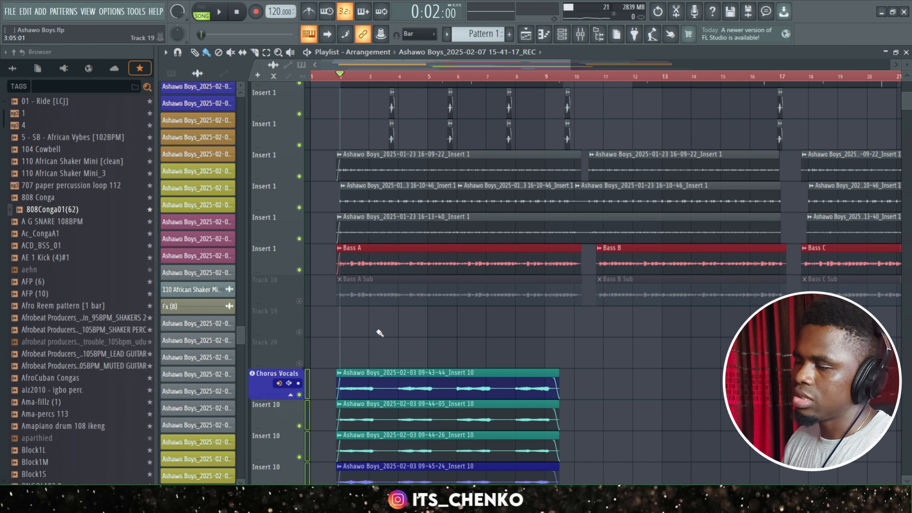
{"action": "scroll", "coordinate": [380, 332], "scroll_direction": "down", "scroll_amount": 2, "text": "ctrl"}
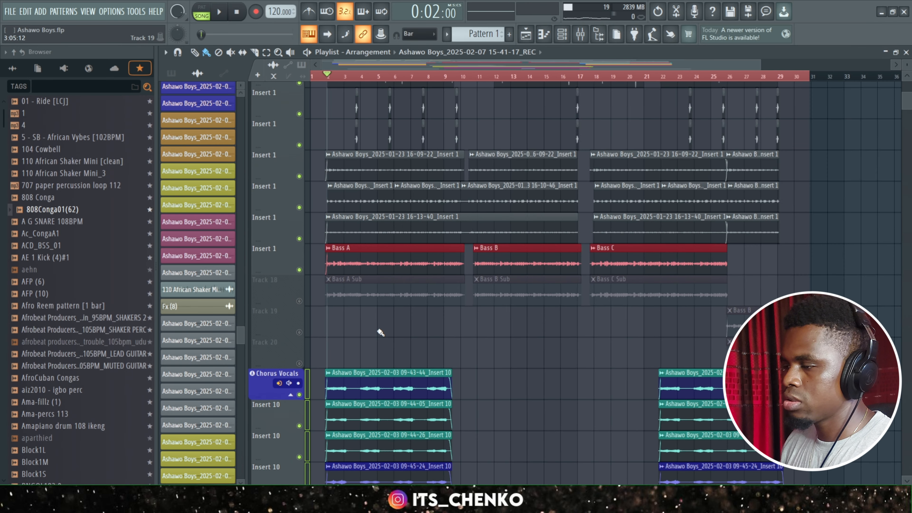
{"action": "scroll", "coordinate": [381, 332], "scroll_direction": "down", "scroll_amount": 15}
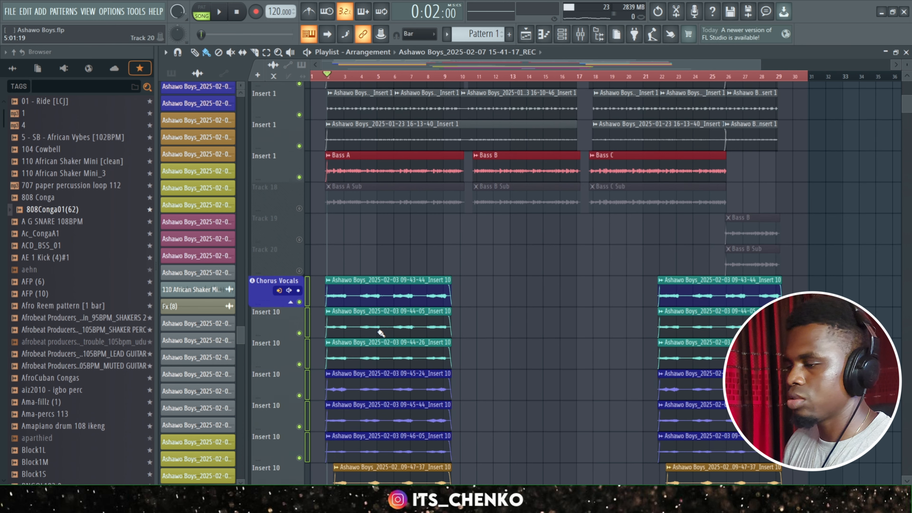
{"action": "scroll", "coordinate": [466, 281], "scroll_direction": "down", "scroll_amount": 3}
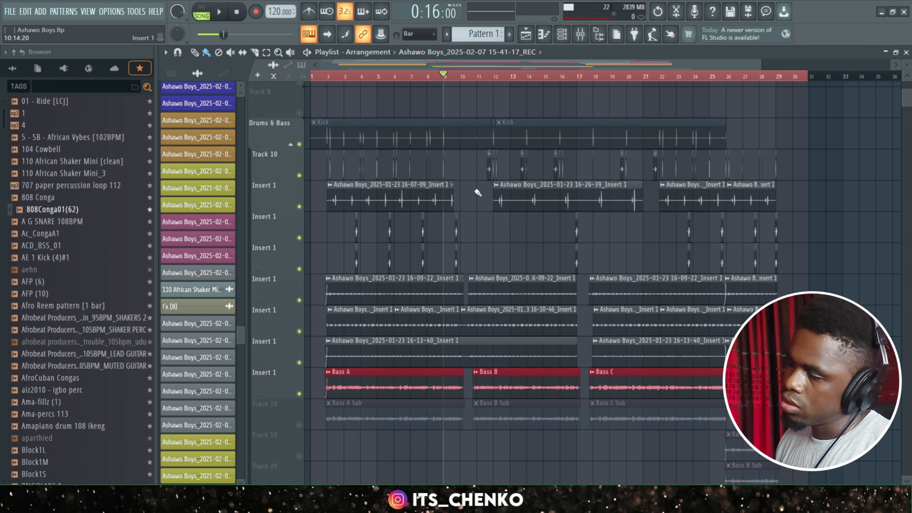
- Unmute the REC track and its Pattern 2 clip, and play the pattern with the percussion and bass from bar 10
{"action": "scroll", "coordinate": [477, 193], "scroll_direction": "up", "scroll_amount": 5}
{"action": "scroll", "coordinate": [477, 193], "scroll_direction": "up", "scroll_amount": 2}
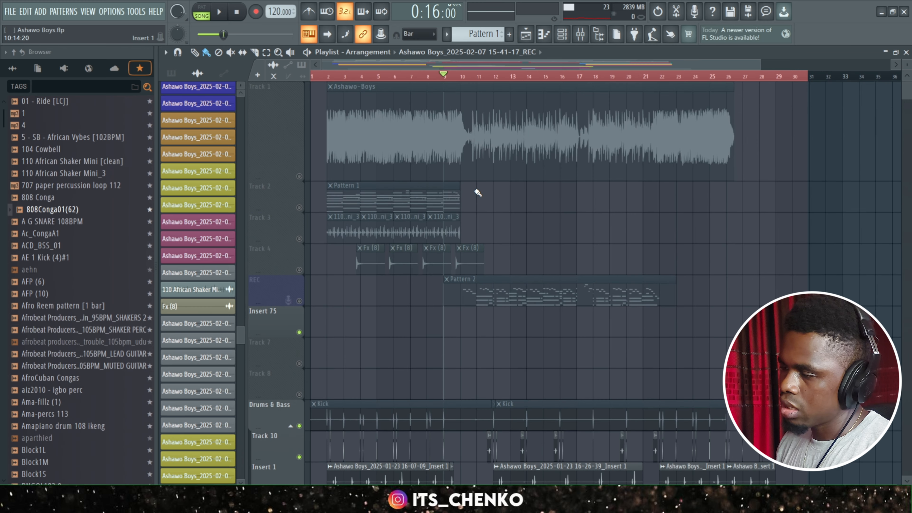
{"action": "left_click", "coordinate": [302, 304]}
{"action": "left_click", "coordinate": [481, 295]}
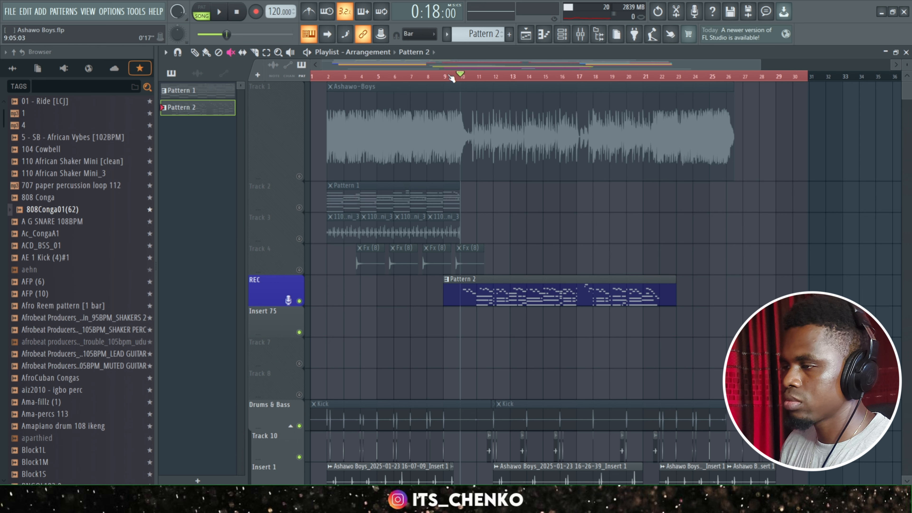
{"action": "scroll", "coordinate": [512, 362], "scroll_direction": "down", "scroll_amount": 3}
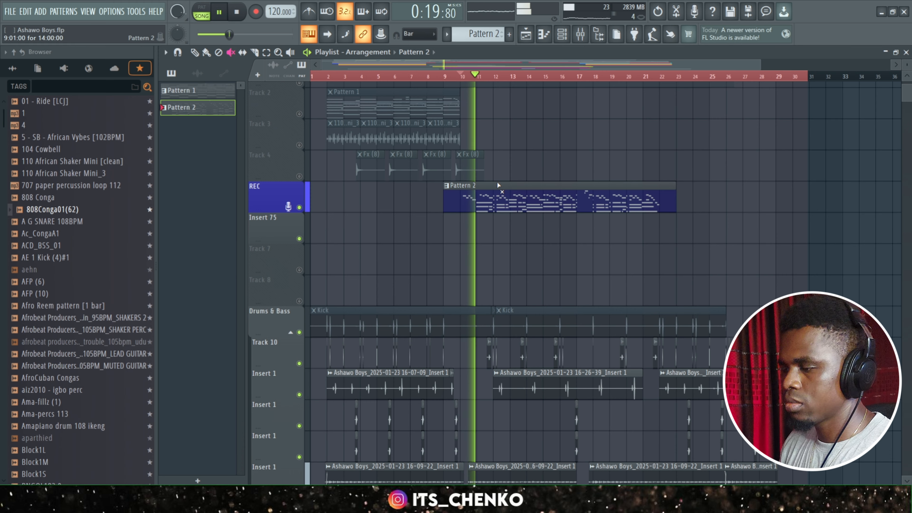
{"action": "scroll", "coordinate": [513, 228], "scroll_direction": "down", "scroll_amount": 3}
{"action": "scroll", "coordinate": [515, 234], "scroll_direction": "down", "scroll_amount": 7}
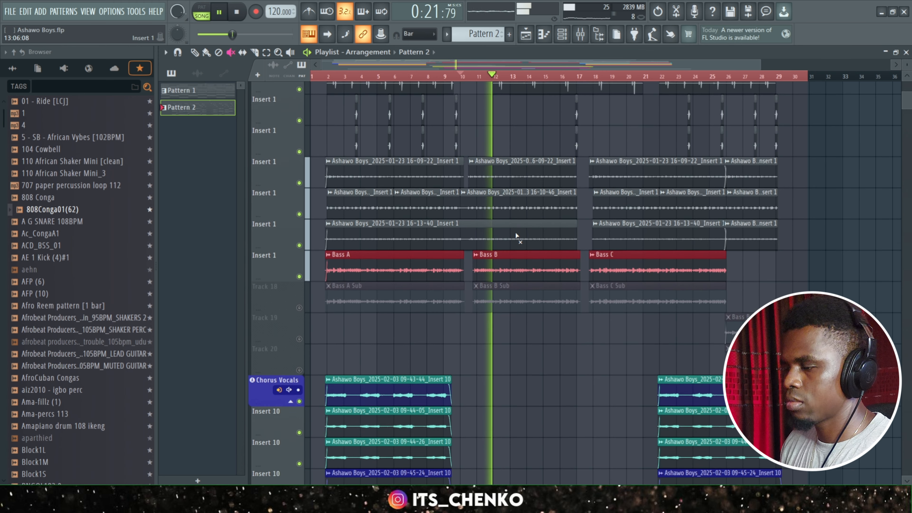
{"action": "scroll", "coordinate": [515, 234], "scroll_direction": "down", "scroll_amount": 4}
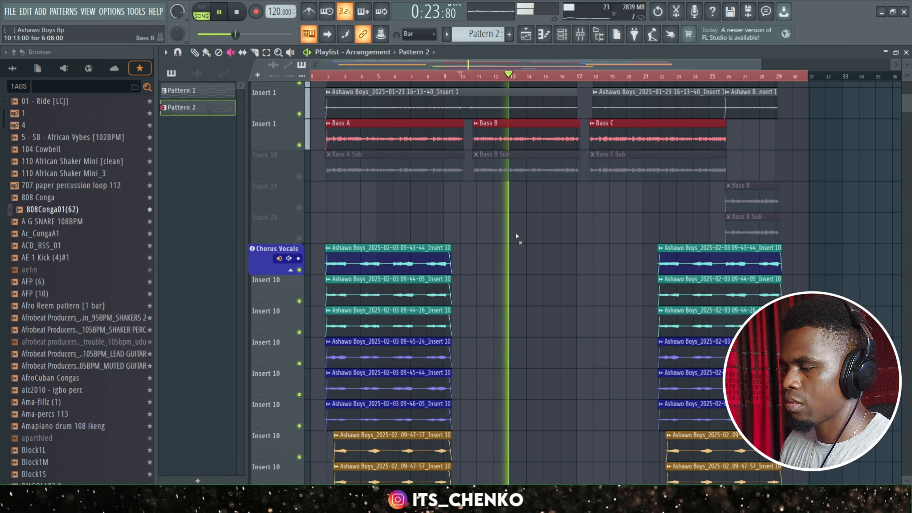
{"action": "scroll", "coordinate": [515, 233], "scroll_direction": "up", "scroll_amount": 10}
{"action": "scroll", "coordinate": [515, 233], "scroll_direction": "up", "scroll_amount": 6}
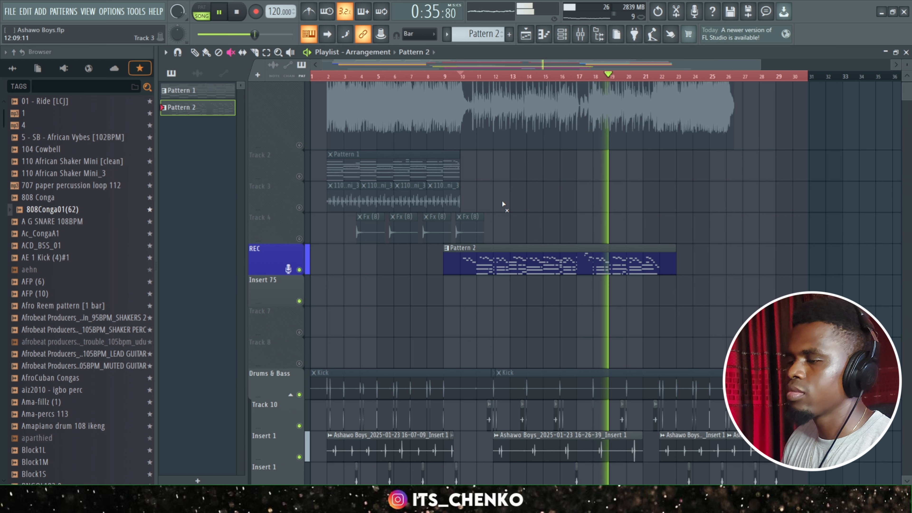
{"action": "key", "text": "space"}
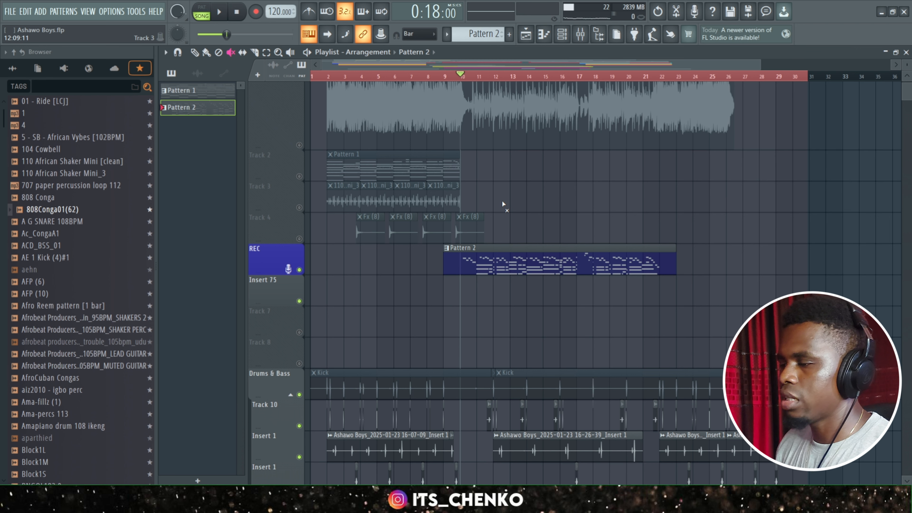
- Unmute the yellow verse takes 15-30-49, 15-31-21 and 15-31-54 in the Verse Vocals group, and play from bar 10
{"action": "scroll", "coordinate": [496, 236], "scroll_direction": "down", "scroll_amount": 6}
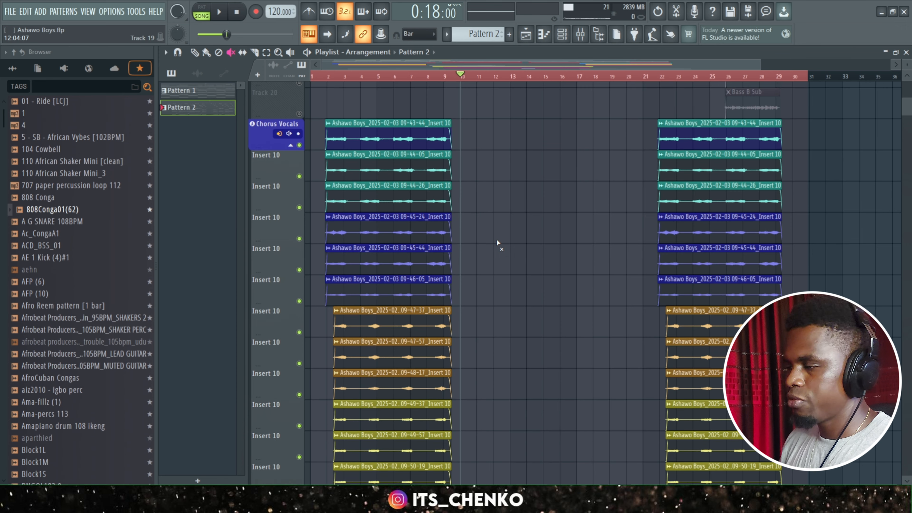
{"action": "scroll", "coordinate": [497, 242], "scroll_direction": "down", "scroll_amount": 6}
{"action": "scroll", "coordinate": [497, 242], "scroll_direction": "up", "scroll_amount": 15}
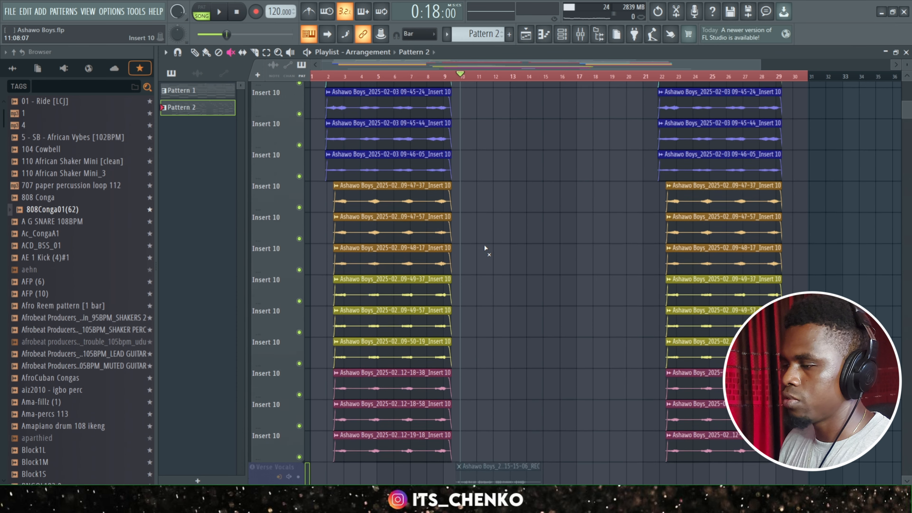
{"action": "scroll", "coordinate": [498, 273], "scroll_direction": "down", "scroll_amount": 15}
{"action": "scroll", "coordinate": [498, 273], "scroll_direction": "down", "scroll_amount": 10}
{"action": "left_click", "coordinate": [299, 301]}
{"action": "left_click", "coordinate": [299, 332]}
{"action": "left_click", "coordinate": [299, 364]}
{"action": "key", "text": "space"}
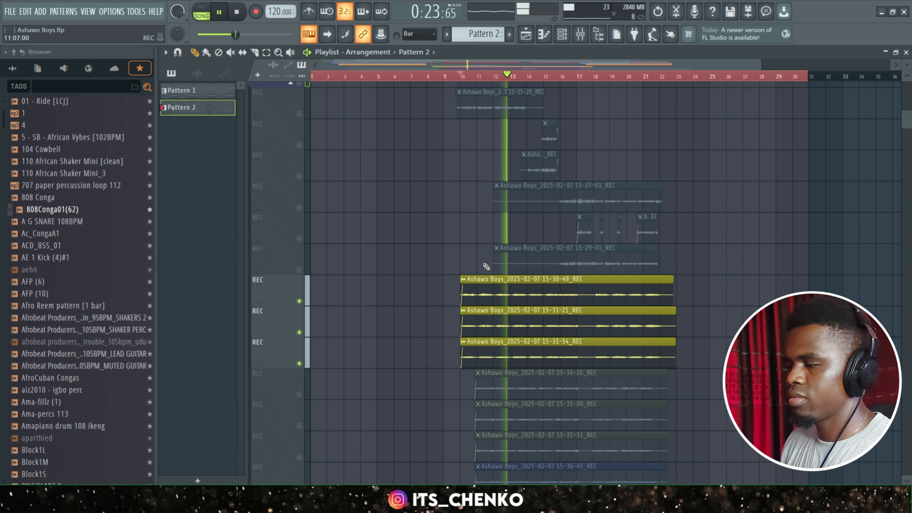
{"action": "scroll", "coordinate": [485, 302], "scroll_direction": "up", "scroll_amount": 3}
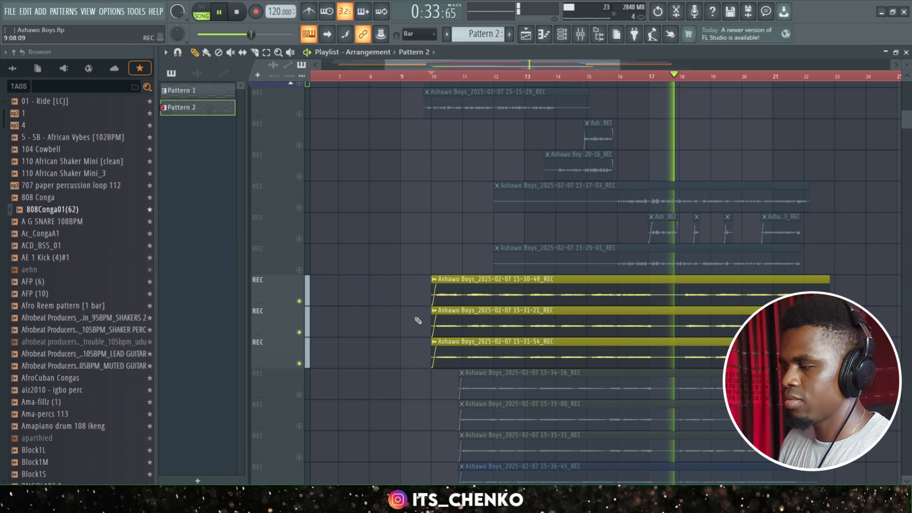
{"action": "key", "text": "space"}
- Unmute the red verse takes 15-38-25, 15-38-57 and 15-39-29, and play them with the yellow takes from bar 10
{"action": "scroll", "coordinate": [418, 320], "scroll_direction": "down", "scroll_amount": 5}
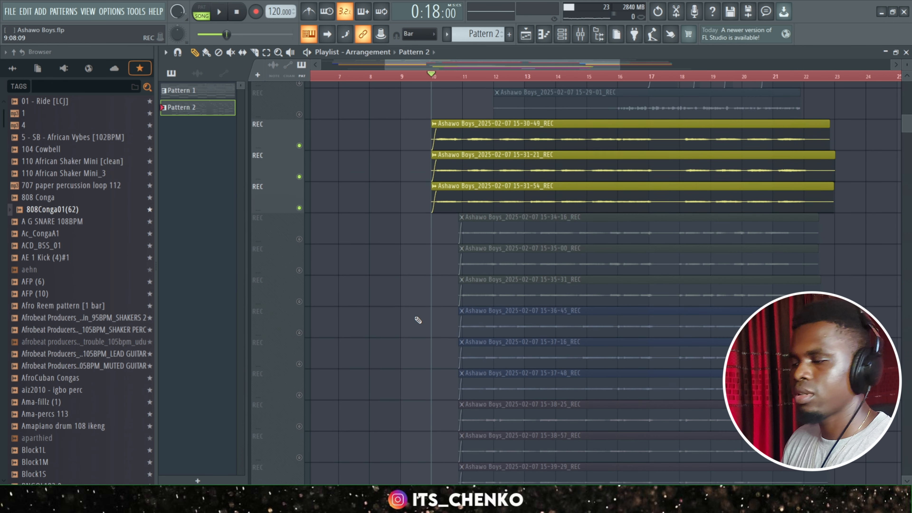
{"action": "scroll", "coordinate": [418, 319], "scroll_direction": "down", "scroll_amount": 5}
{"action": "scroll", "coordinate": [417, 315], "scroll_direction": "up", "scroll_amount": 4}
{"action": "scroll", "coordinate": [415, 318], "scroll_direction": "down", "scroll_amount": 2}
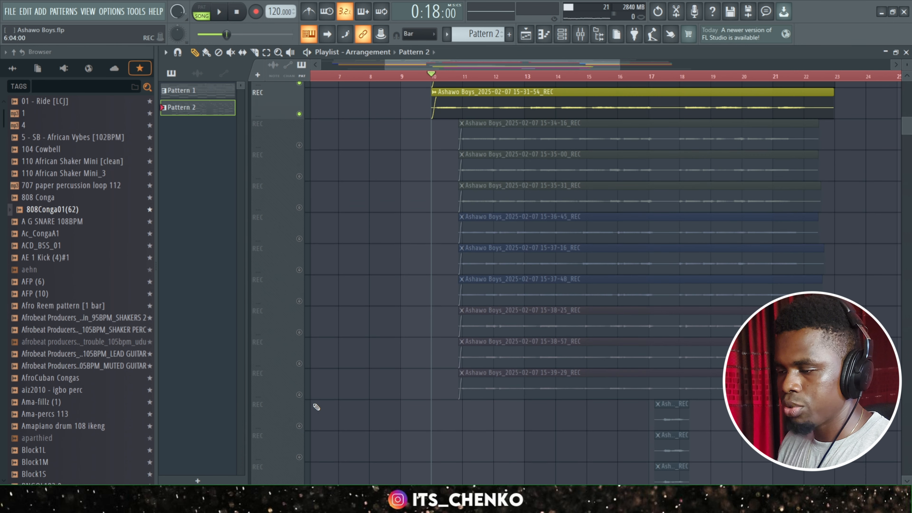
{"action": "left_click_drag", "start_coordinate": [301, 398], "coordinate": [301, 351]}
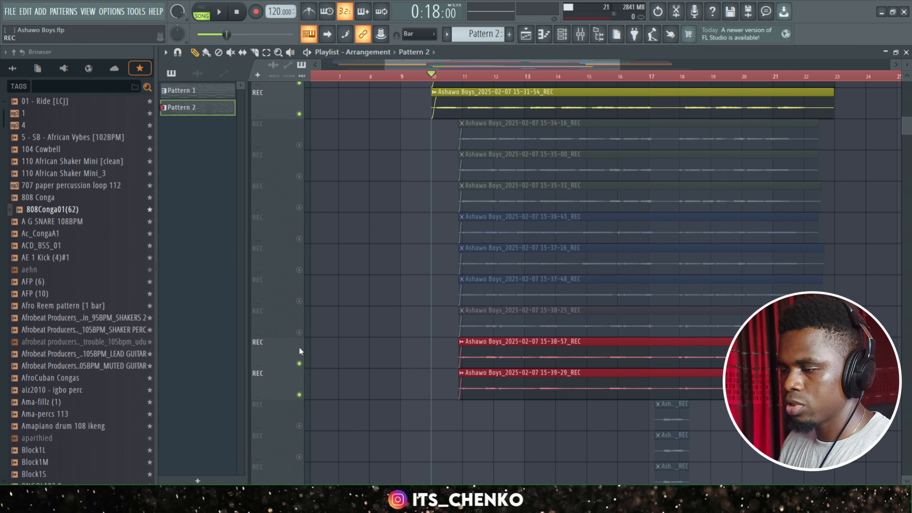
{"action": "left_click", "coordinate": [299, 332]}
{"action": "scroll", "coordinate": [359, 308], "scroll_direction": "up", "scroll_amount": 4}
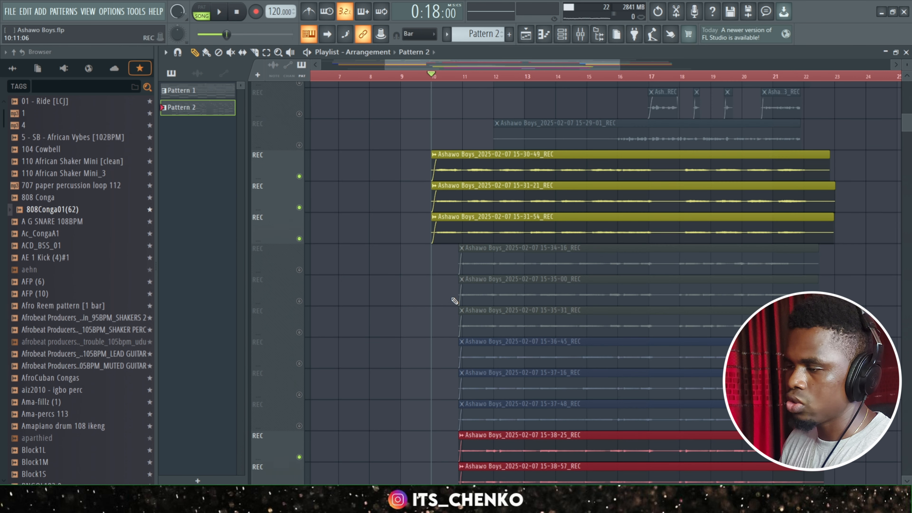
{"action": "scroll", "coordinate": [467, 359], "scroll_direction": "down", "scroll_amount": 3}
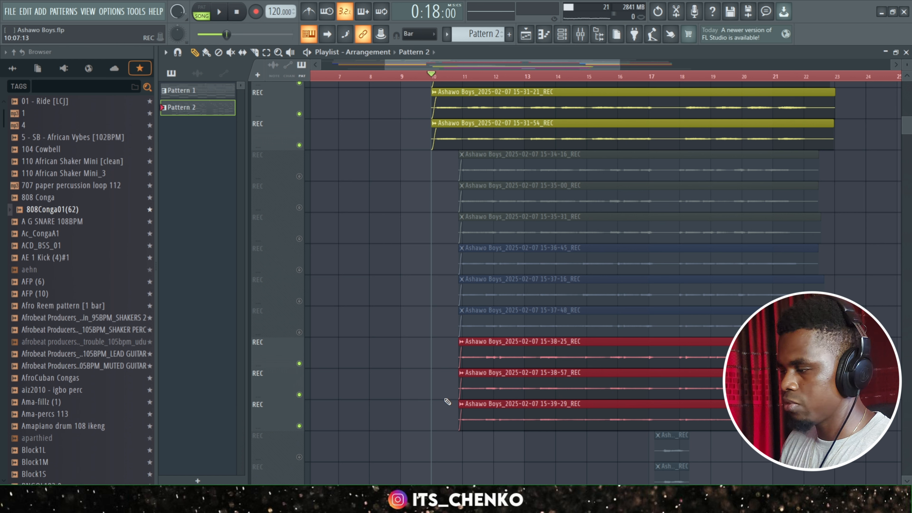
{"action": "key", "text": "space"}
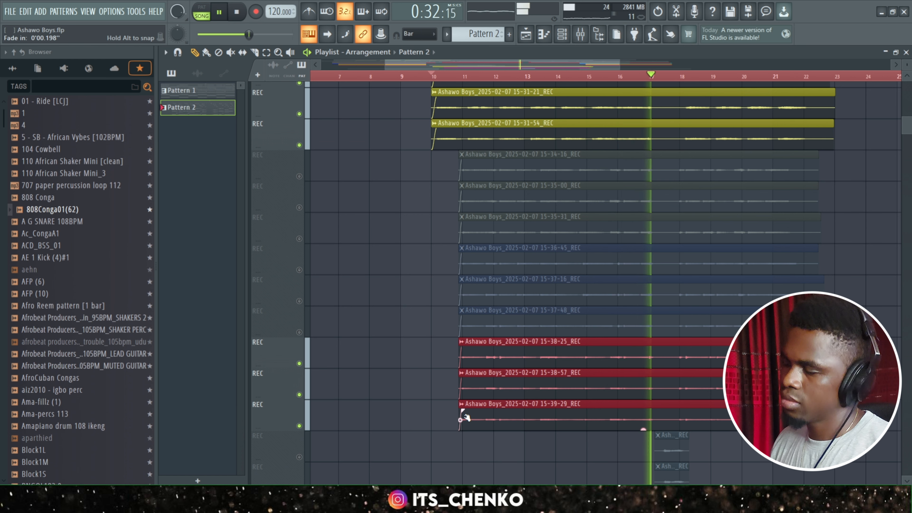
{"action": "key", "text": "space"}
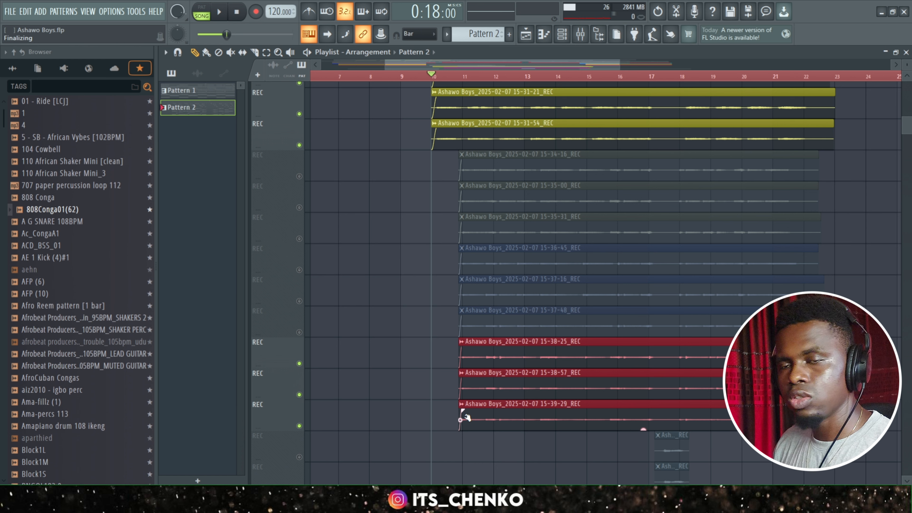
- Unmute the blue verse takes 15-36-45, 15-37-16 and 15-37-48, and play them with the yellow and red takes from bar 10
{"action": "scroll", "coordinate": [455, 439], "scroll_direction": "down", "scroll_amount": 2}
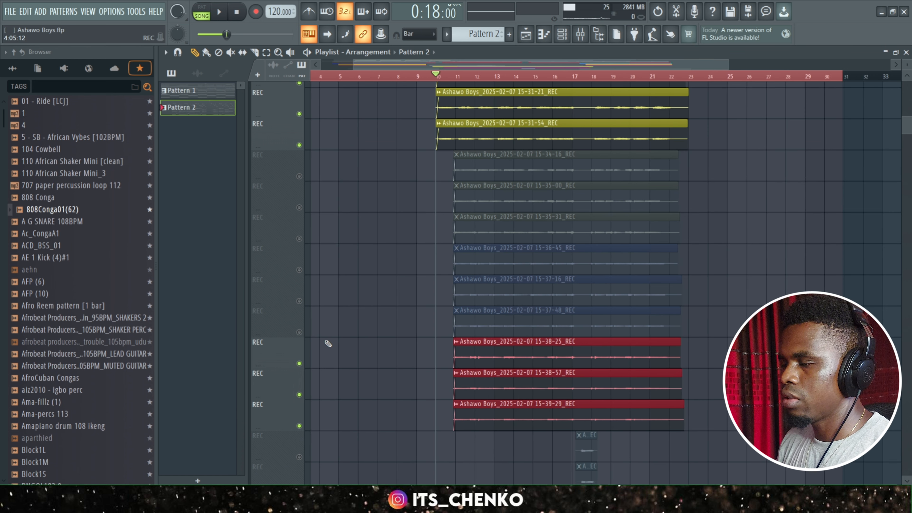
{"action": "left_click", "coordinate": [299, 332]}
{"action": "left_click", "coordinate": [299, 301]}
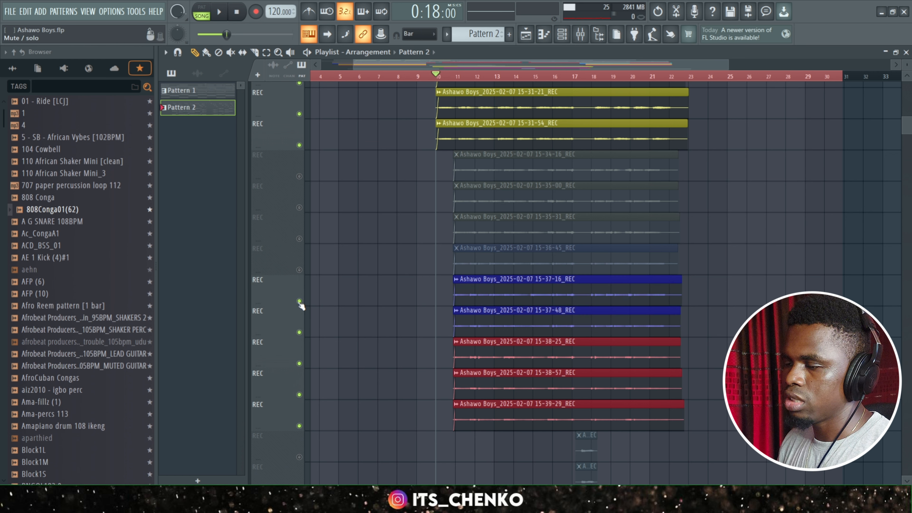
{"action": "left_click", "coordinate": [298, 269]}
{"action": "key", "text": "space"}
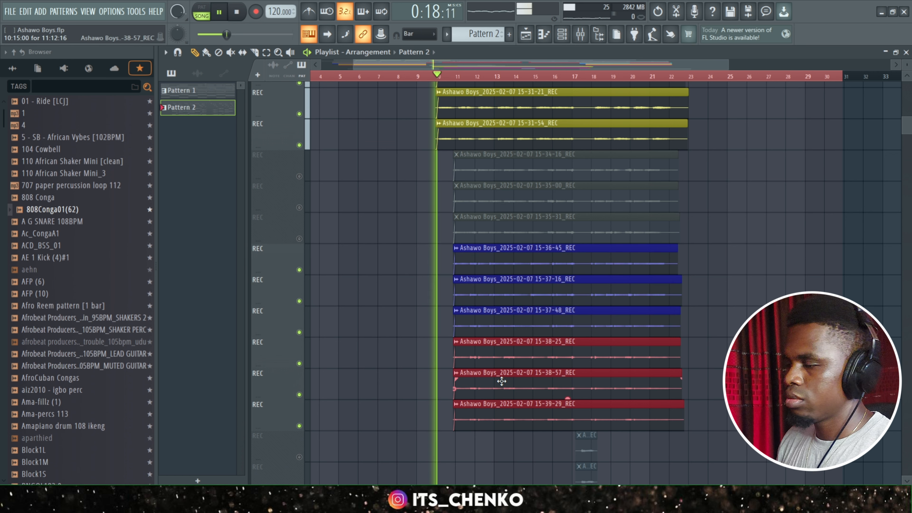
- Listen to the yellow, red and blue verse takes together up to about bar 18, and stop playback
{"action": "scroll", "coordinate": [396, 355], "scroll_direction": "up", "scroll_amount": 2}
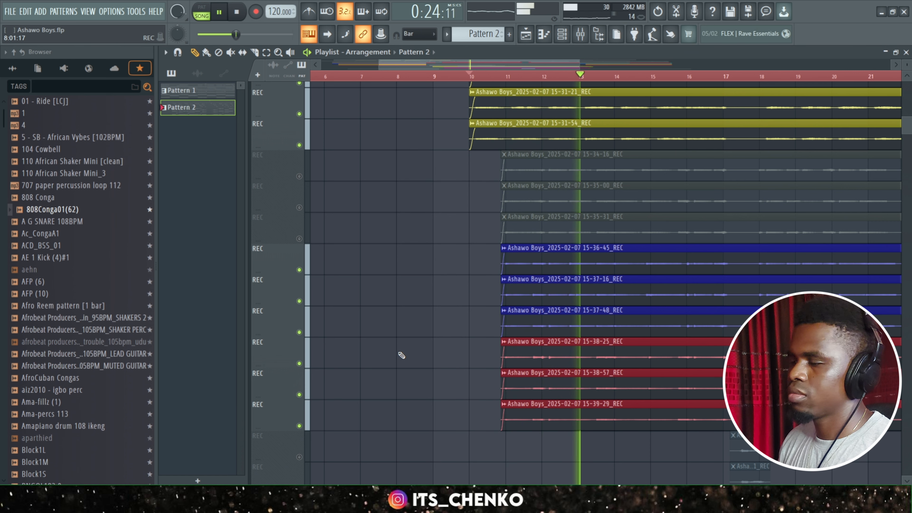
{"action": "scroll", "coordinate": [401, 355], "scroll_direction": "down", "scroll_amount": 2}
{"action": "scroll", "coordinate": [430, 377], "scroll_direction": "up", "scroll_amount": 2}
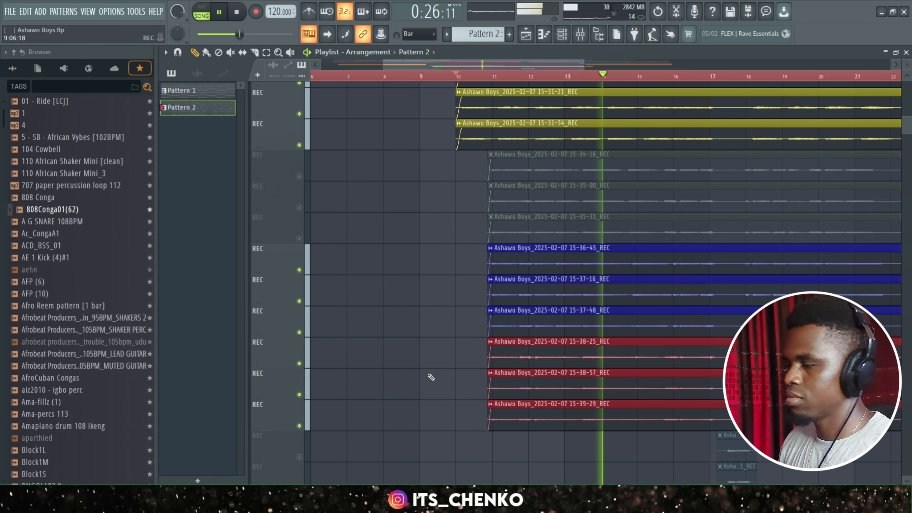
{"action": "scroll", "coordinate": [430, 376], "scroll_direction": "right", "scroll_amount": 7}
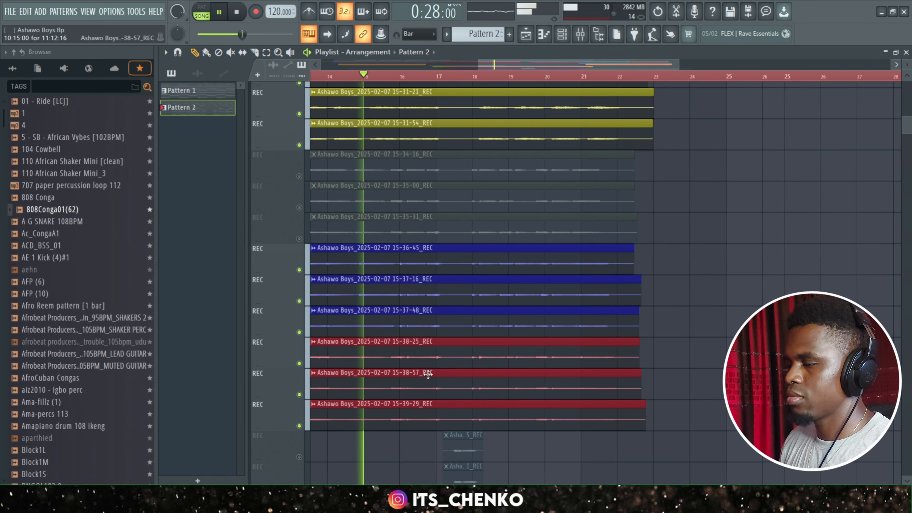
{"action": "scroll", "coordinate": [427, 374], "scroll_direction": "left", "scroll_amount": 4}
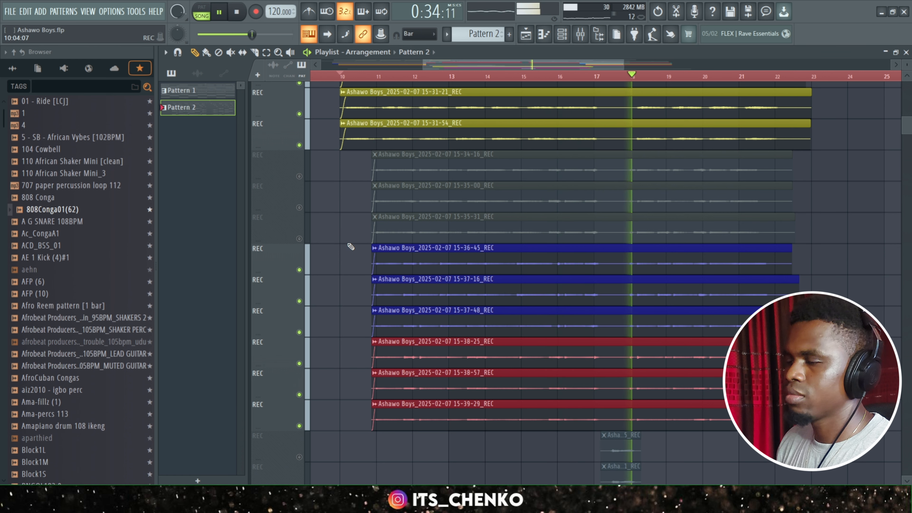
{"action": "key", "text": "space"}
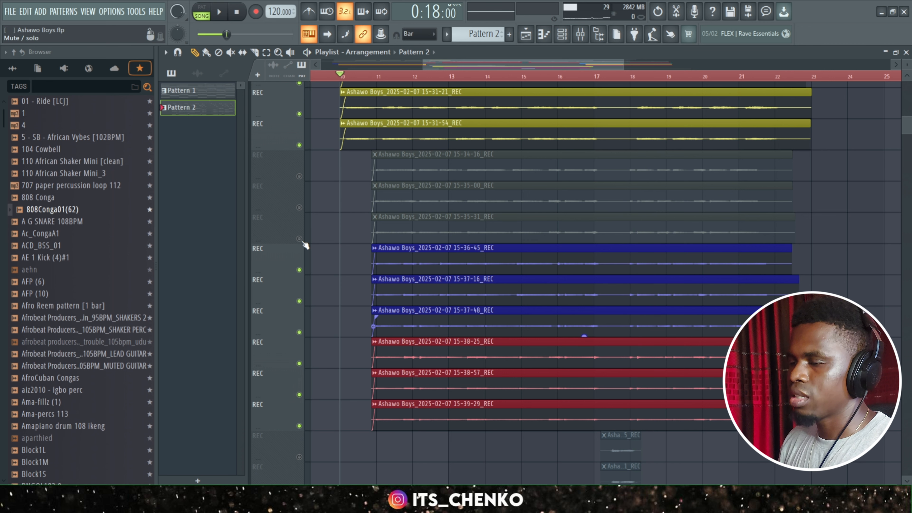
- Unmute the orange verse takes 15-34-16, 15-35-00 and 15-35-31 and the three short takes at bar 17, playing the verse from bar 10
{"action": "left_click_drag", "start_coordinate": [299, 178], "coordinate": [299, 238]}
{"action": "key", "text": "space"}
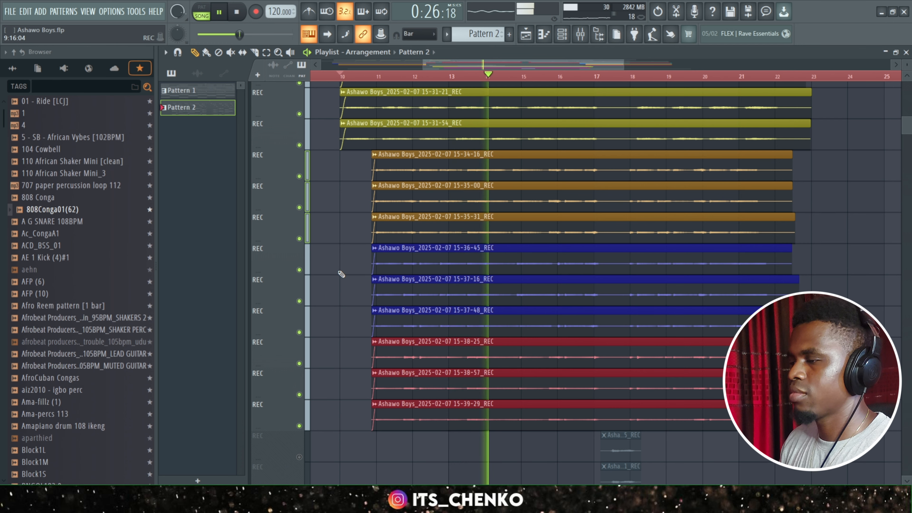
{"action": "scroll", "coordinate": [341, 274], "scroll_direction": "down", "scroll_amount": 3}
{"action": "scroll", "coordinate": [341, 274], "scroll_direction": "down", "scroll_amount": 5}
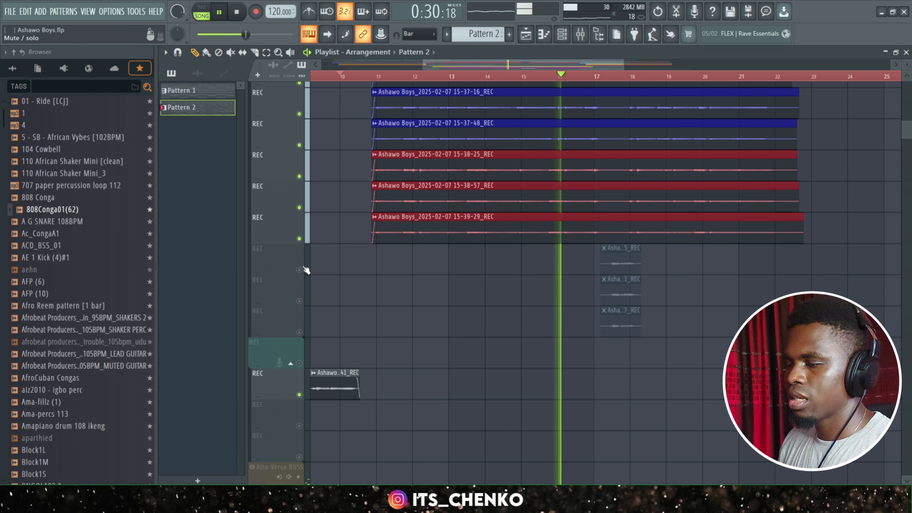
{"action": "left_click_drag", "start_coordinate": [308, 252], "coordinate": [309, 327]}
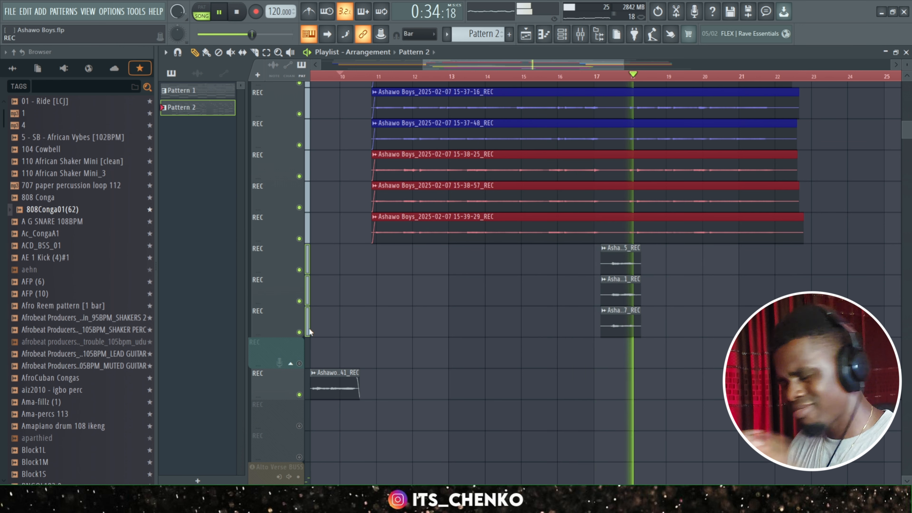
{"action": "scroll", "coordinate": [506, 300], "scroll_direction": "down", "scroll_amount": 3, "text": "ctrl"}
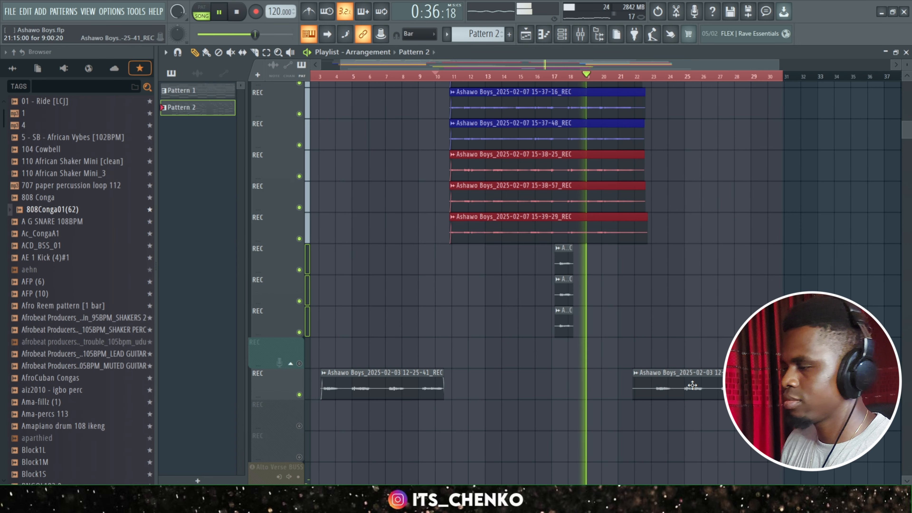
{"action": "scroll", "coordinate": [639, 351], "scroll_direction": "up", "scroll_amount": 5}
{"action": "scroll", "coordinate": [641, 353], "scroll_direction": "up", "scroll_amount": 6}
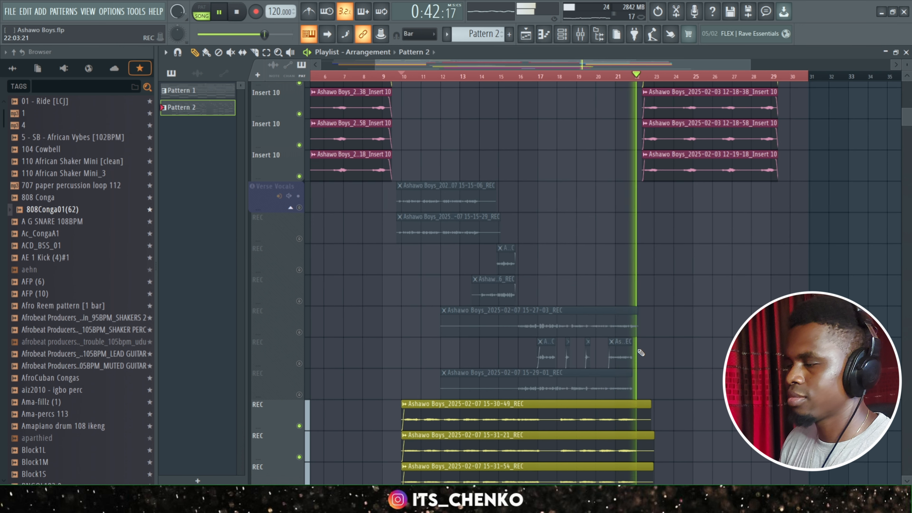
{"action": "scroll", "coordinate": [631, 357], "scroll_direction": "down", "scroll_amount": 2, "text": "ctrl"}
{"action": "scroll", "coordinate": [625, 362], "scroll_direction": "up", "scroll_amount": 3}
{"action": "key", "text": "space"}
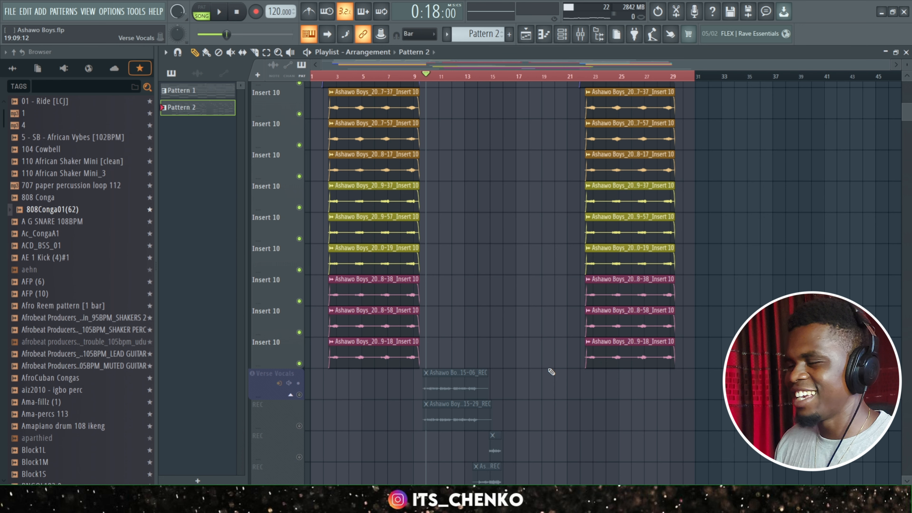
- Unmute the verse take 15-15-29 in the Verse Vocals group, and play the arrangement from bar 9
{"action": "scroll", "coordinate": [551, 371], "scroll_direction": "down", "scroll_amount": 4}
{"action": "scroll", "coordinate": [427, 370], "scroll_direction": "up", "scroll_amount": 3, "text": "ctrl"}
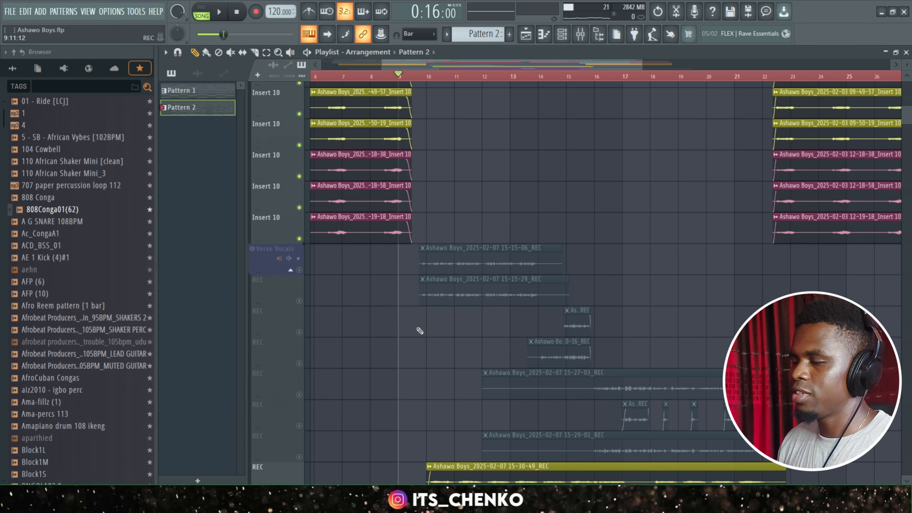
{"action": "scroll", "coordinate": [420, 330], "scroll_direction": "up", "scroll_amount": 2, "text": "ctrl"}
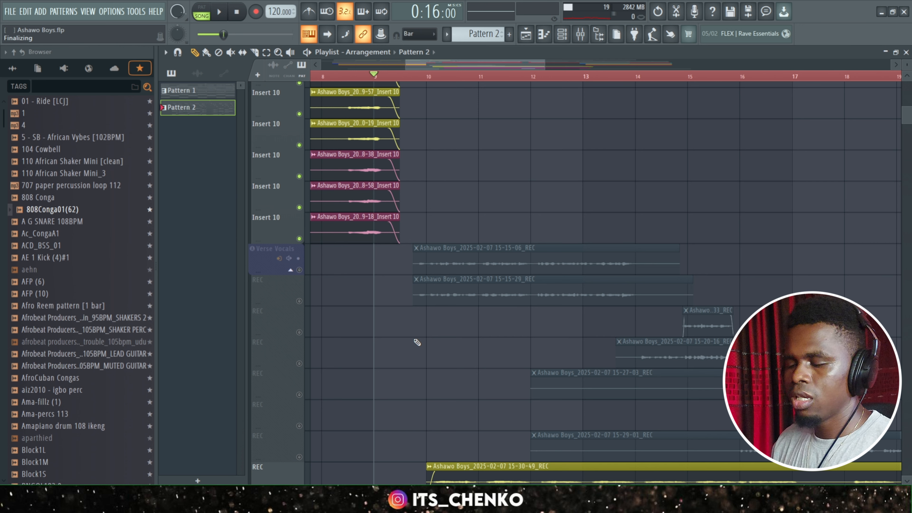
{"action": "scroll", "coordinate": [414, 340], "scroll_direction": "down", "scroll_amount": 3}
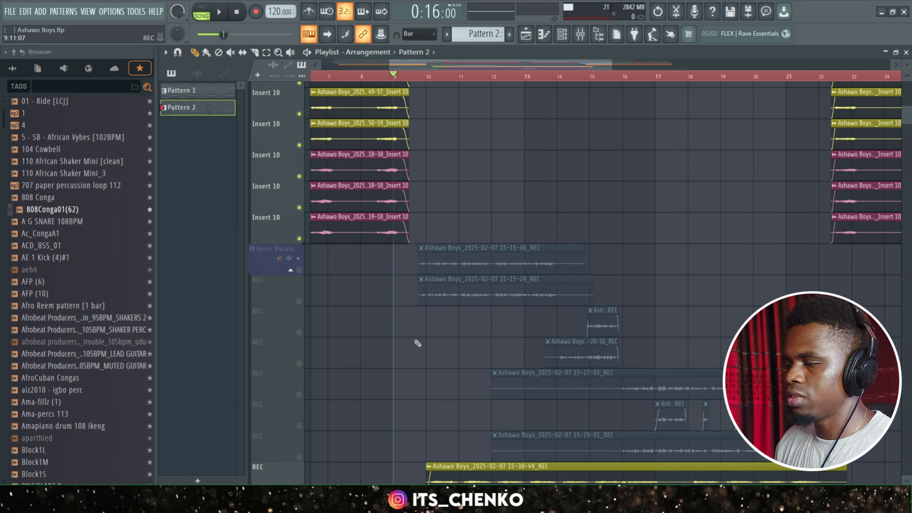
{"action": "left_click", "coordinate": [300, 301]}
{"action": "key", "text": "space"}
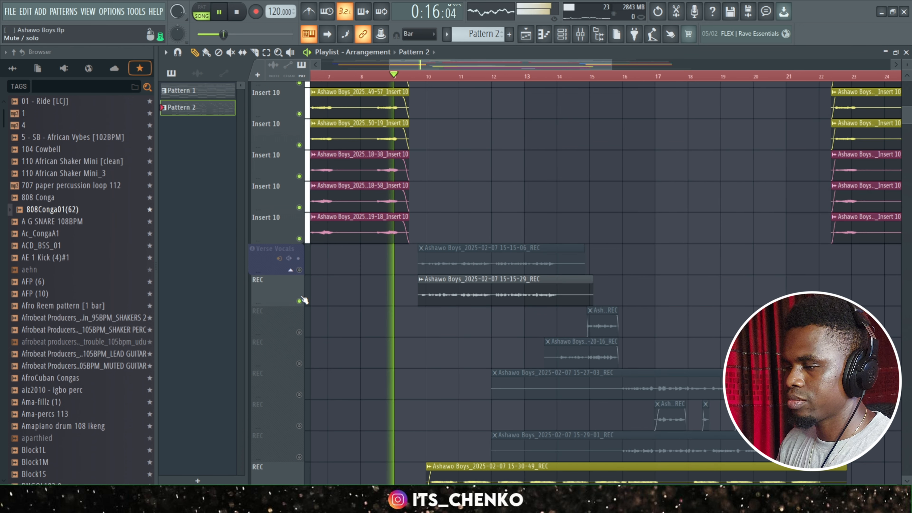
- Unmute the remaining five Verse Vocals tracks between take 15-15-29 and the yellow takes while the song plays
{"action": "scroll", "coordinate": [301, 325], "scroll_direction": "down", "scroll_amount": 3}
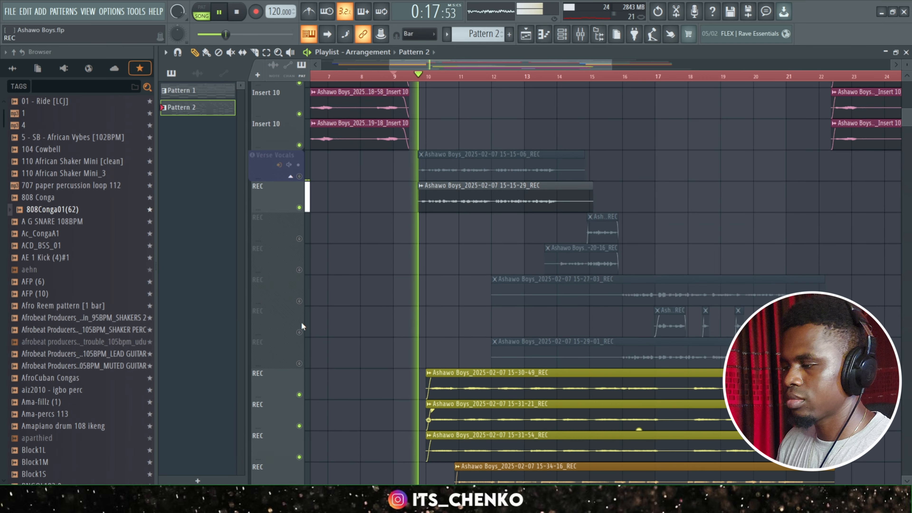
{"action": "left_click", "coordinate": [299, 270]}
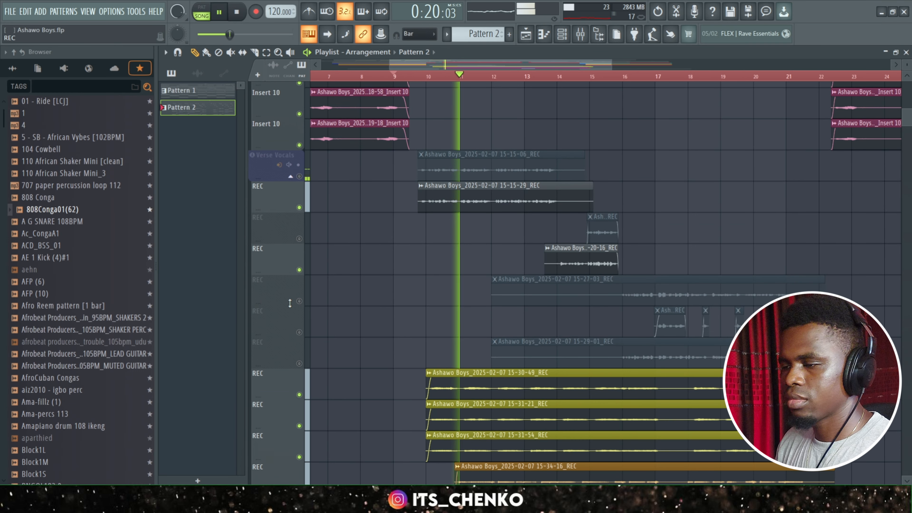
{"action": "left_click", "coordinate": [299, 301]}
{"action": "left_click", "coordinate": [298, 332]}
{"action": "left_click", "coordinate": [299, 363]}
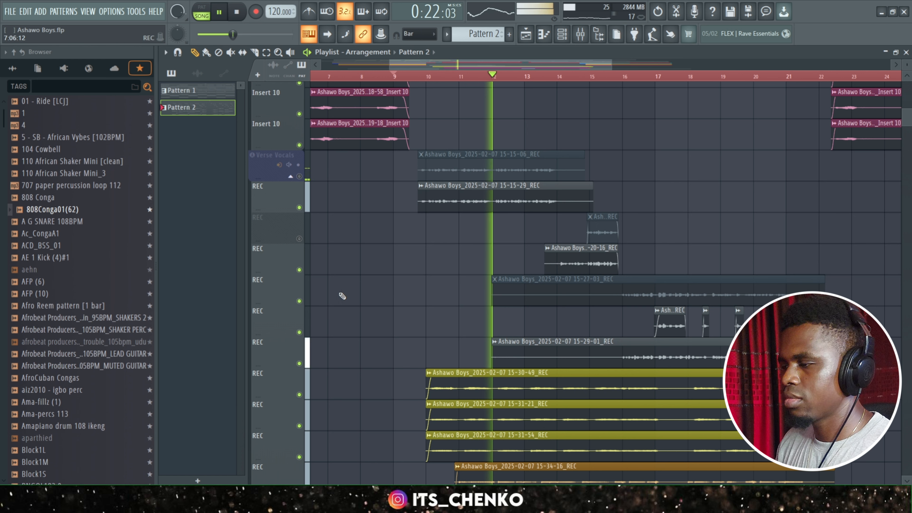
{"action": "left_click", "coordinate": [299, 238]}
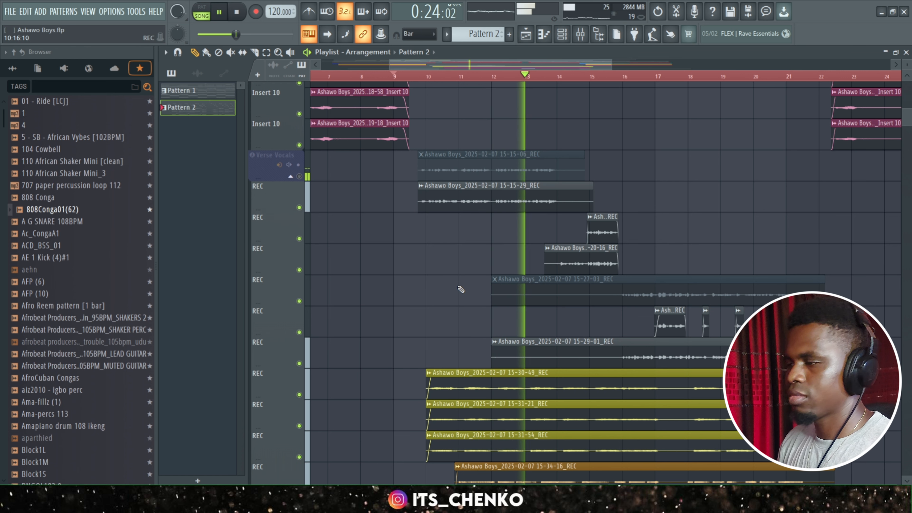
- Listen to the lead verse takes with all the coloured backing takes through to about bar 23
{"action": "scroll", "coordinate": [461, 289], "scroll_direction": "up", "scroll_amount": 3}
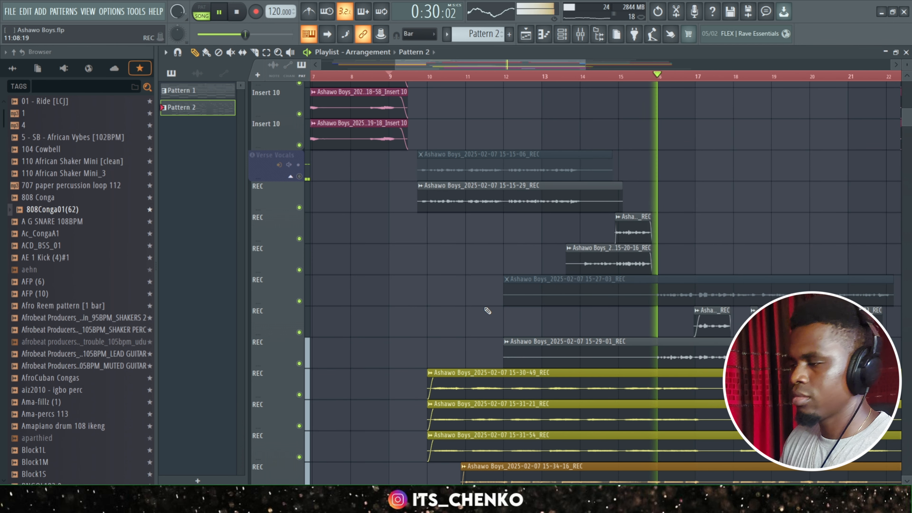
{"action": "scroll", "coordinate": [488, 311], "scroll_direction": "down", "scroll_amount": 2}
{"action": "scroll", "coordinate": [489, 313], "scroll_direction": "right", "scroll_amount": 4}
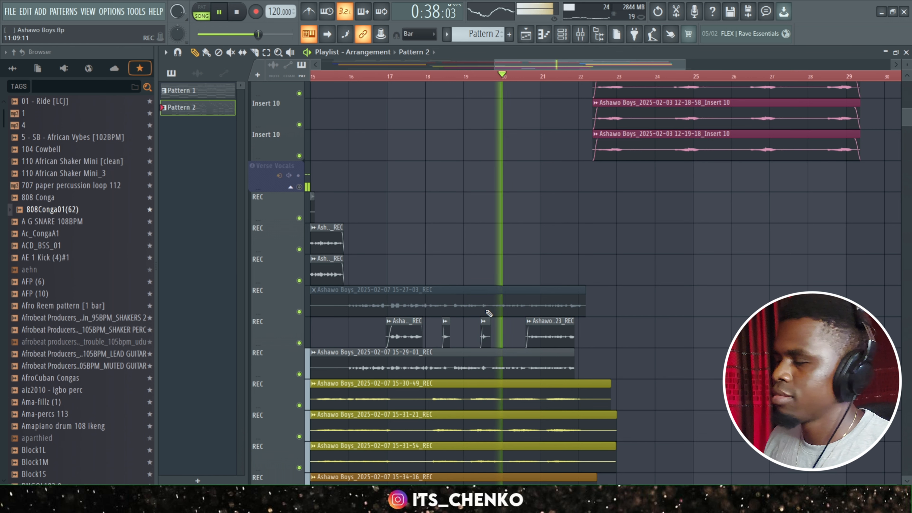
{"action": "scroll", "coordinate": [514, 262], "scroll_direction": "up", "scroll_amount": 1}
{"action": "scroll", "coordinate": [514, 261], "scroll_direction": "up", "scroll_amount": 1}
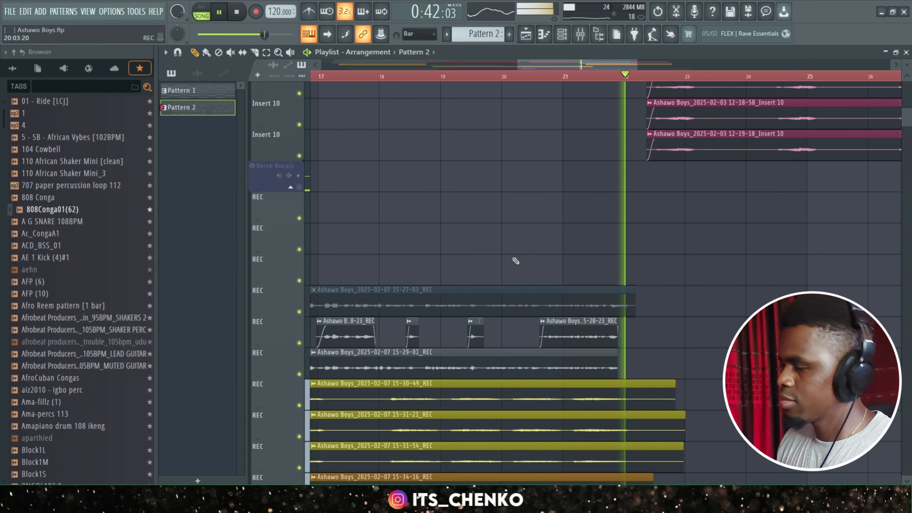
{"action": "scroll", "coordinate": [515, 261], "scroll_direction": "down", "scroll_amount": 3}
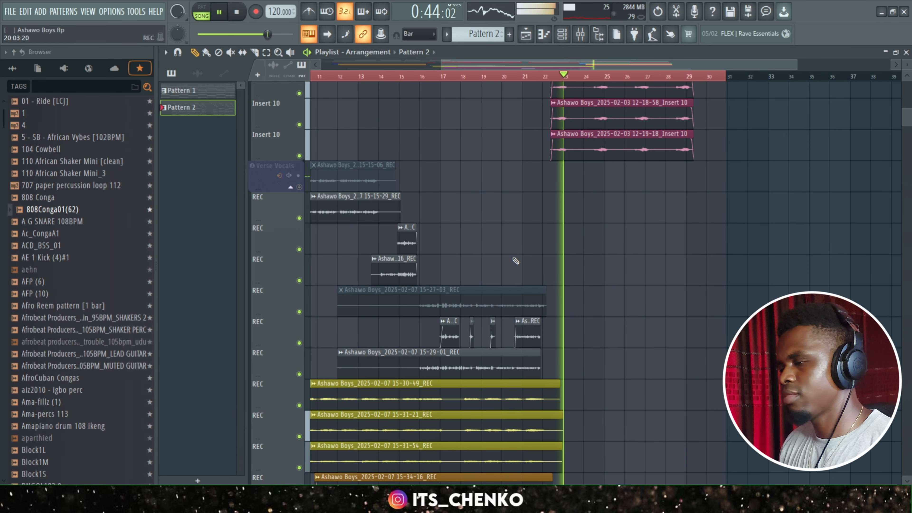